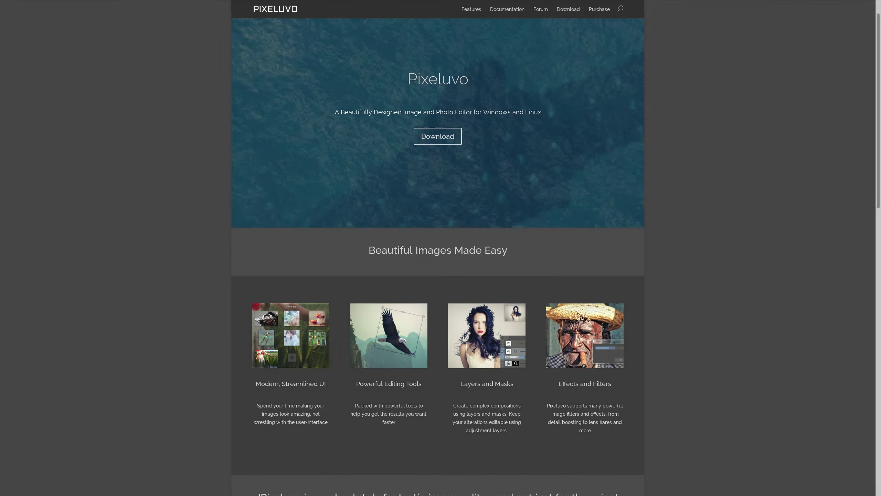
# - Browse the Pixeluvo homepage and look through the product screenshots on its Steam store page
pyautogui.scroll(-2, 438, 247)
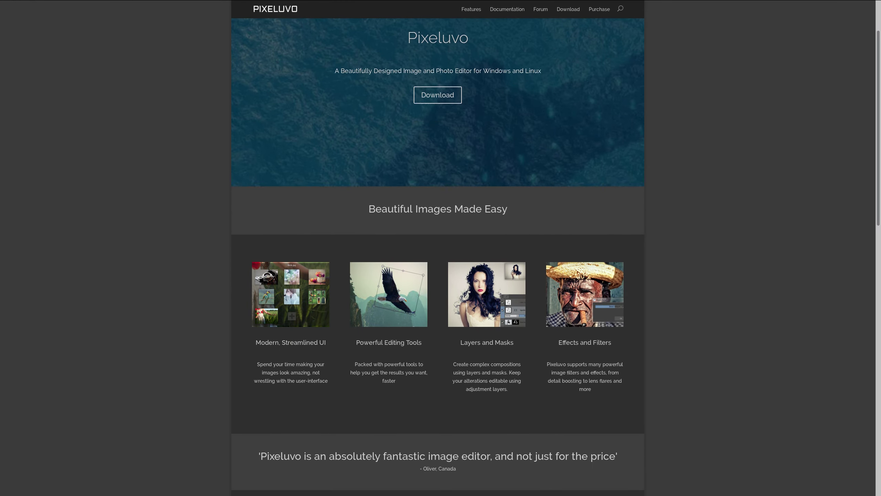
pyautogui.scroll(-2, 438, 247)
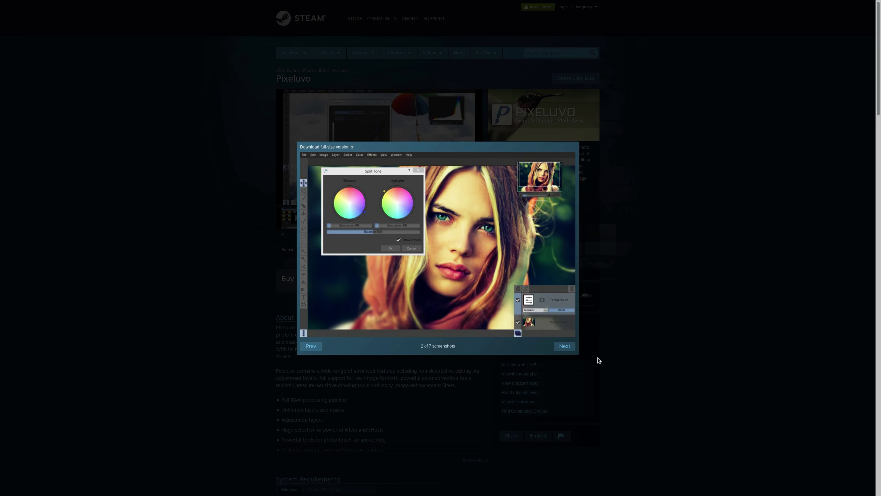
pyautogui.click(569, 346)
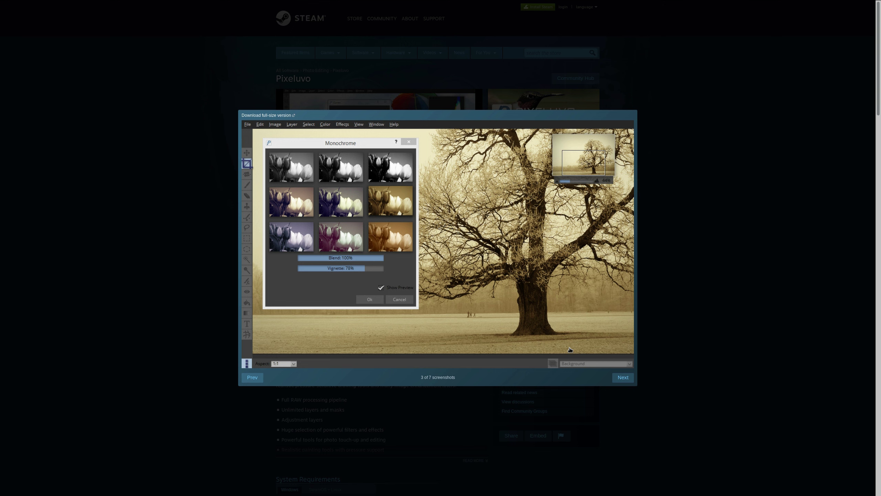
pyautogui.click(620, 379)
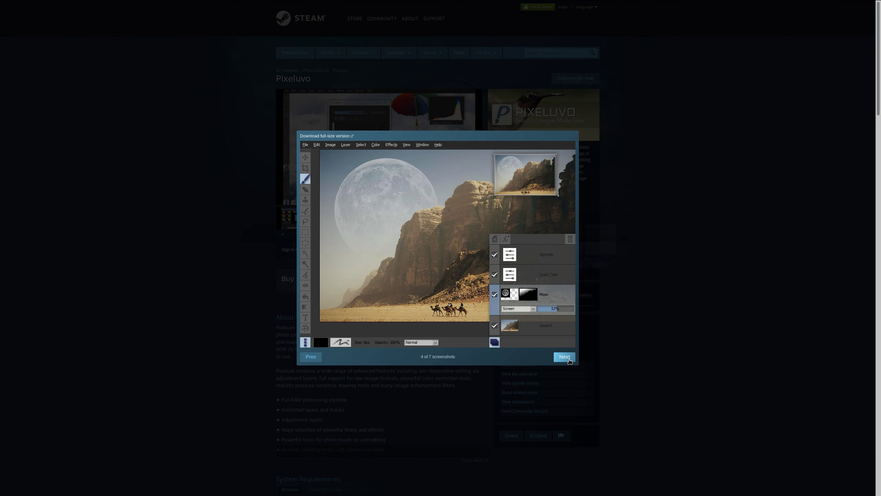
pyautogui.click(570, 361)
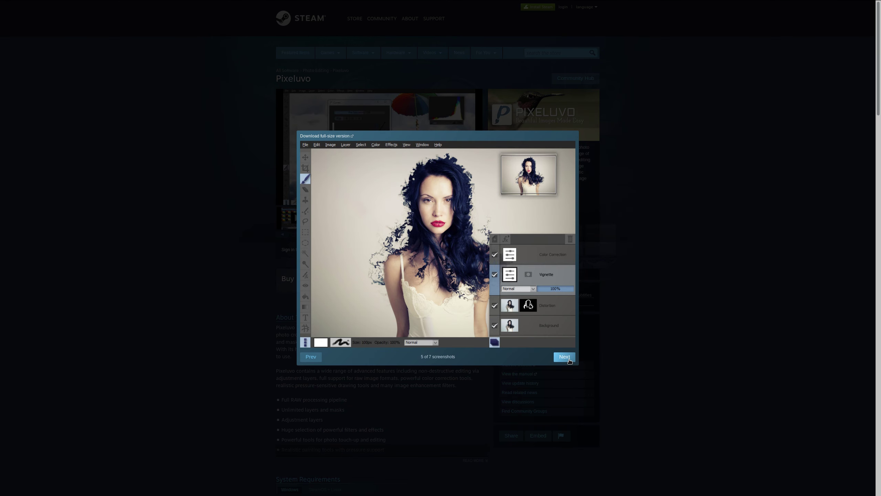
pyautogui.click(570, 361)
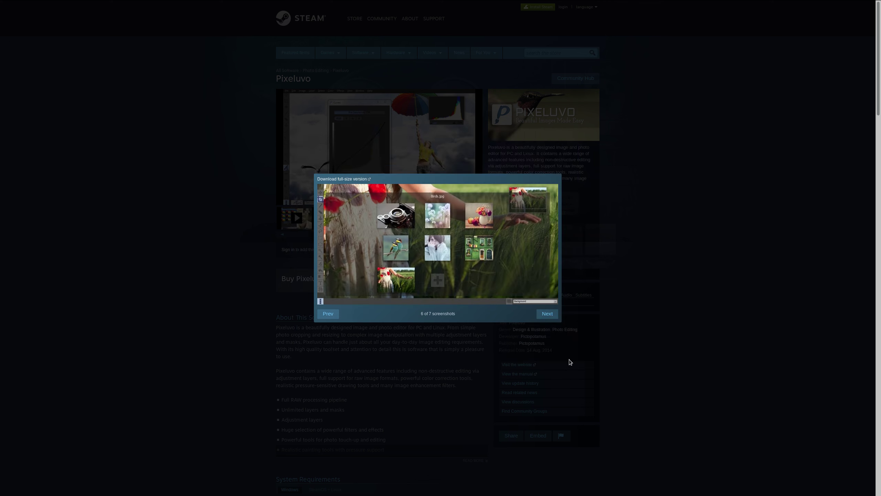
pyautogui.click(552, 315)
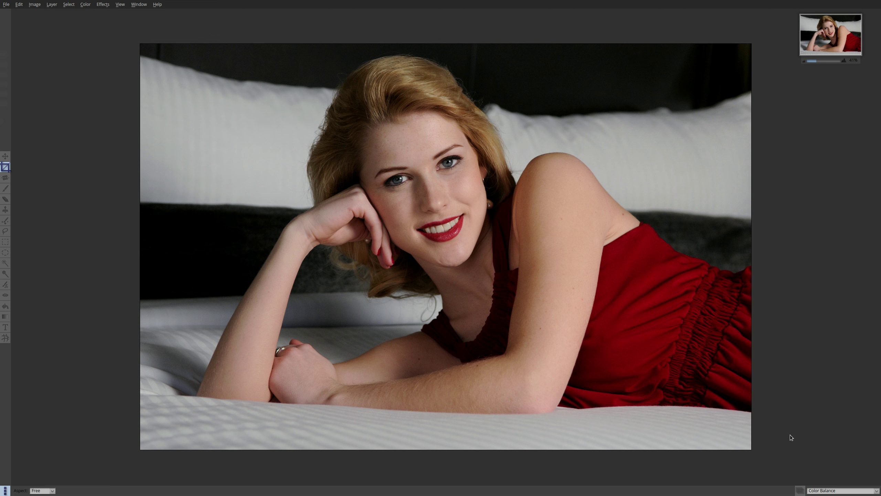
# - Show the photo's layer stack and select its image and adjustment layers in turn
pyautogui.click(798, 491)
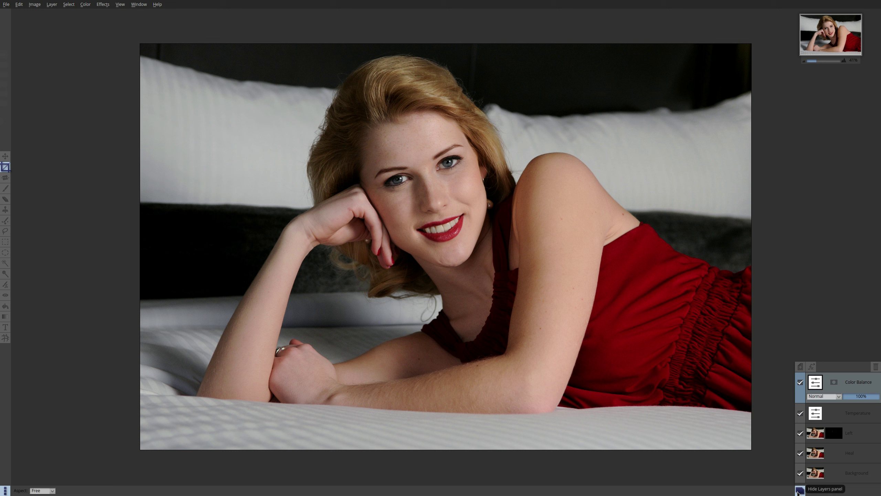
pyautogui.click(820, 451)
pyautogui.click(815, 426)
pyautogui.click(832, 387)
# - Add a Levels adjustment layer above Color Balance with the white input level set to 236
pyautogui.click(800, 366)
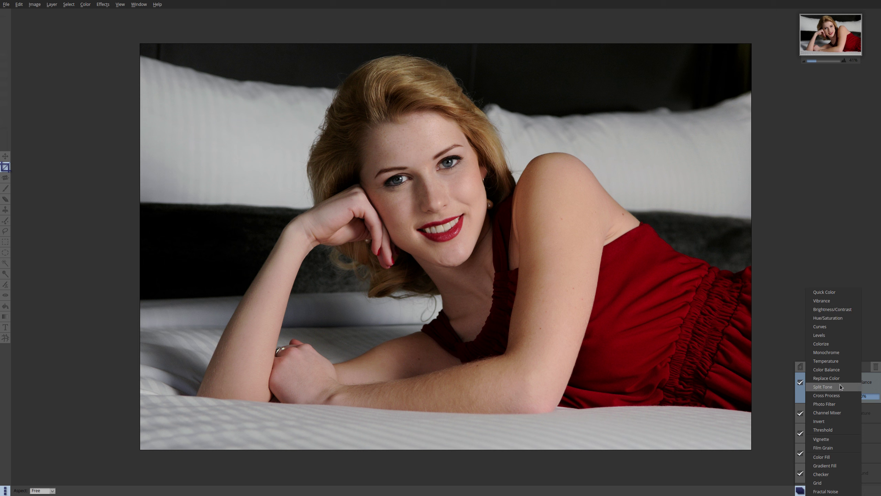
pyautogui.click(842, 336)
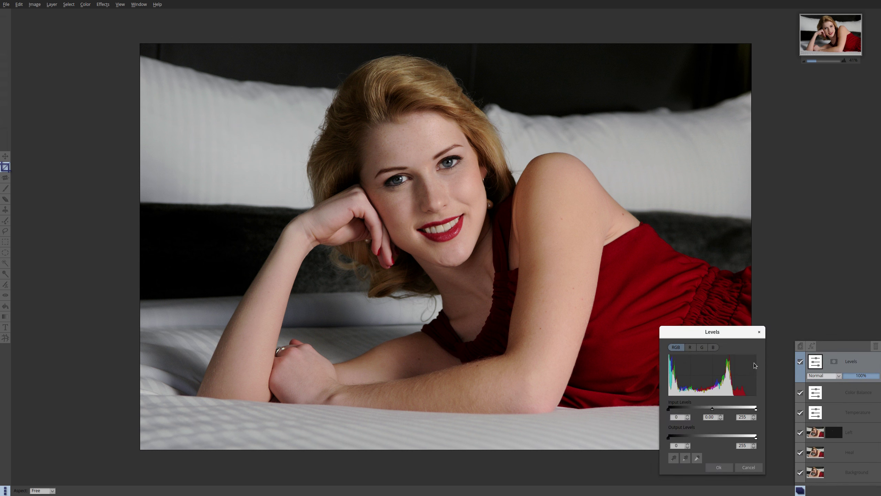
pyautogui.moveTo(736, 337); pyautogui.dragTo(781, 155)
pyautogui.moveTo(801, 227); pyautogui.dragTo(794, 228)
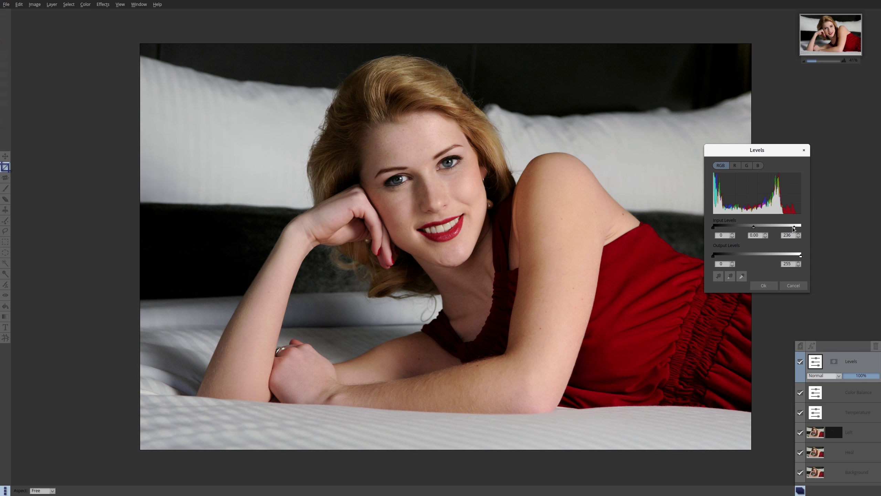
pyautogui.click(763, 286)
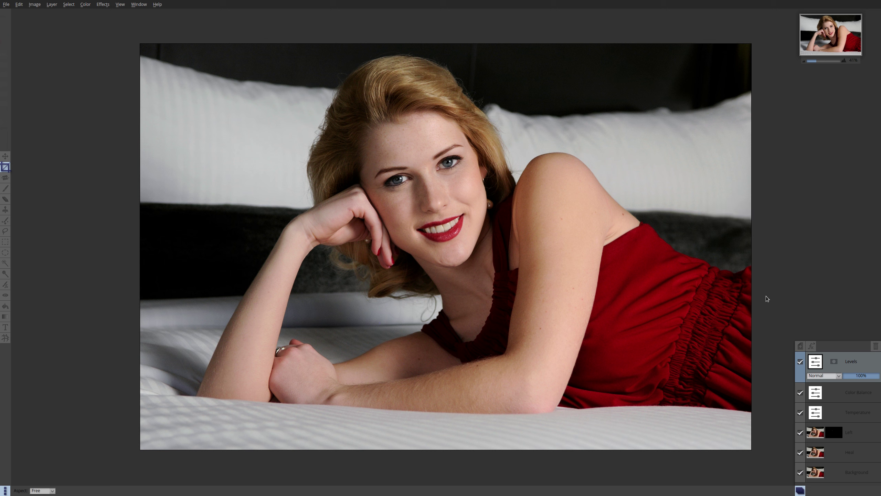
# - Add a Brightness/Contrast adjustment layer above Levels with slightly raised contrast and brightness kept at 0%
pyautogui.click(812, 346)
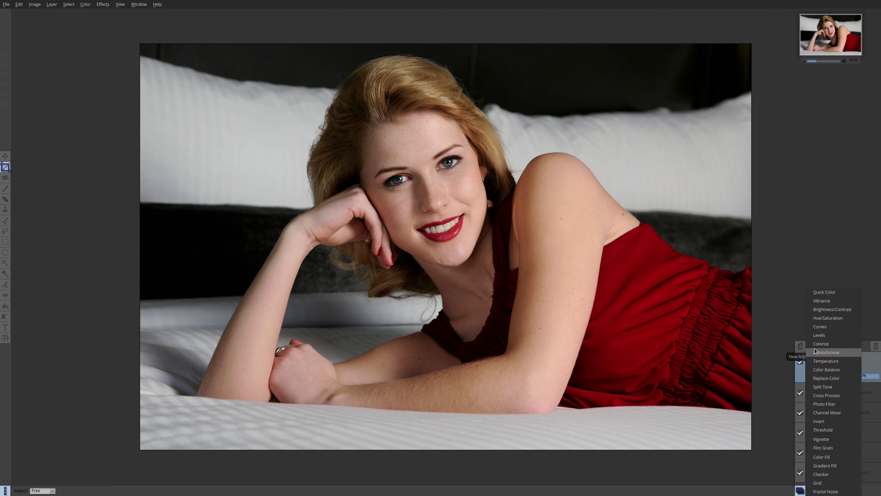
pyautogui.click(834, 309)
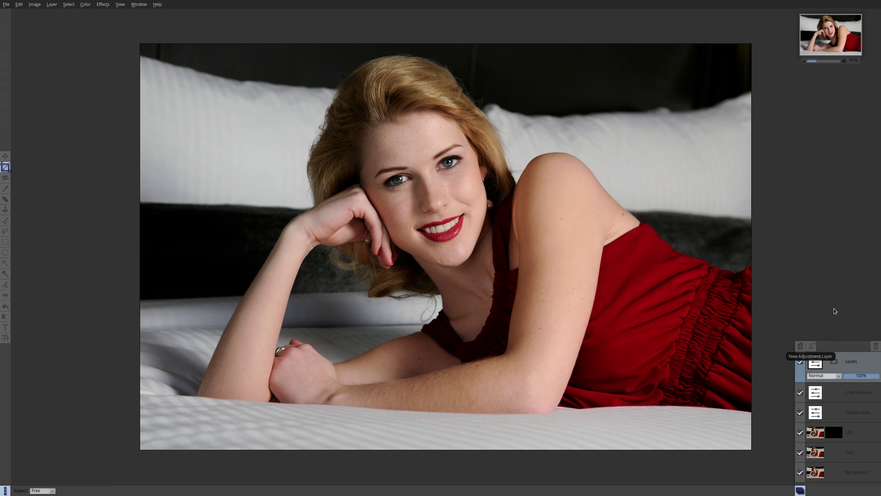
pyautogui.moveTo(763, 236); pyautogui.dragTo(761, 236)
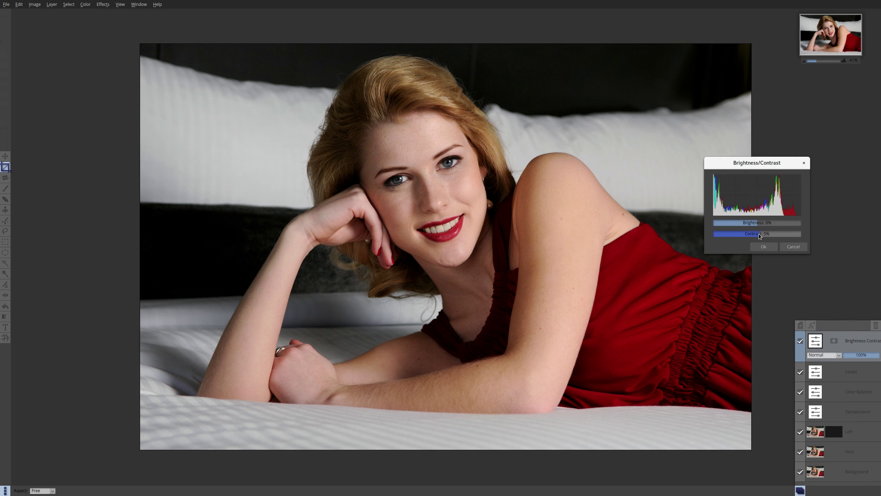
pyautogui.click(763, 247)
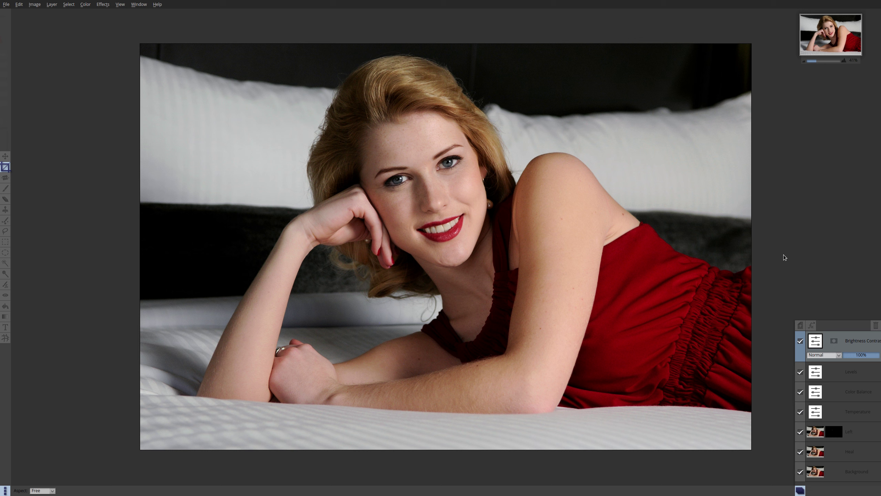
# - Set the Levels adjustment layer's white input level to 230, keeping the black input level at 0
pyautogui.doubleClick(817, 375)
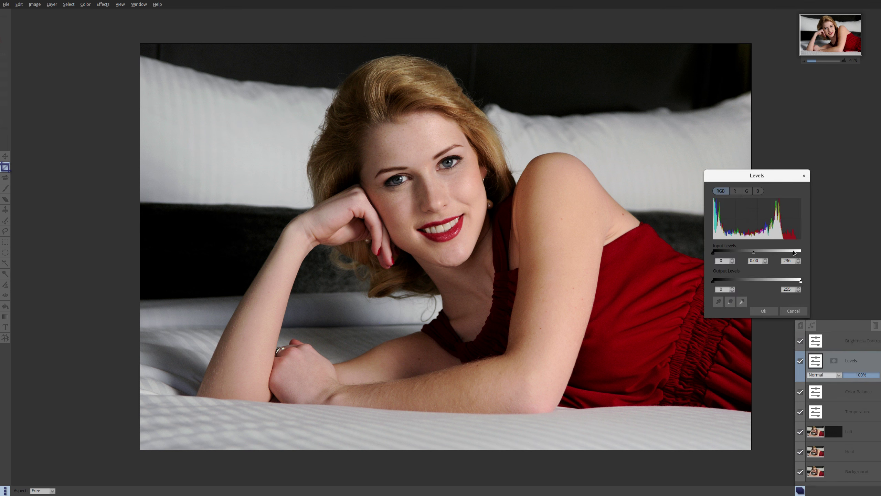
pyautogui.moveTo(794, 253); pyautogui.dragTo(792, 254)
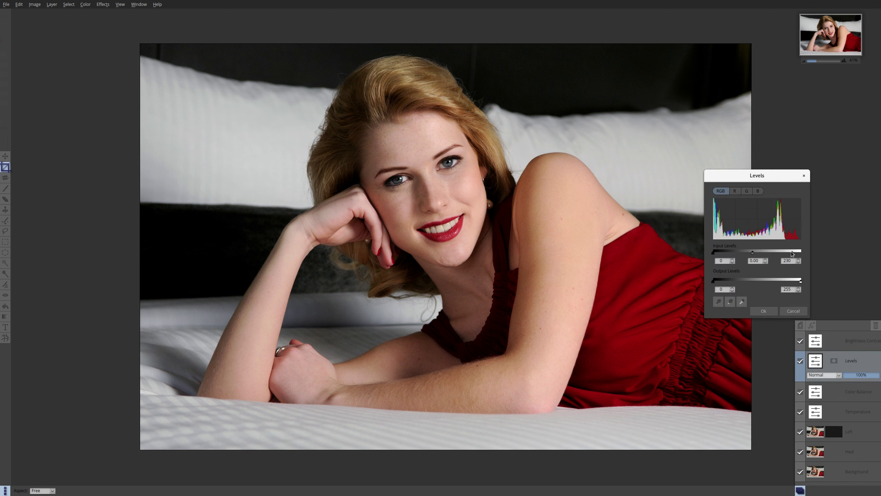
pyautogui.moveTo(714, 253); pyautogui.dragTo(701, 255)
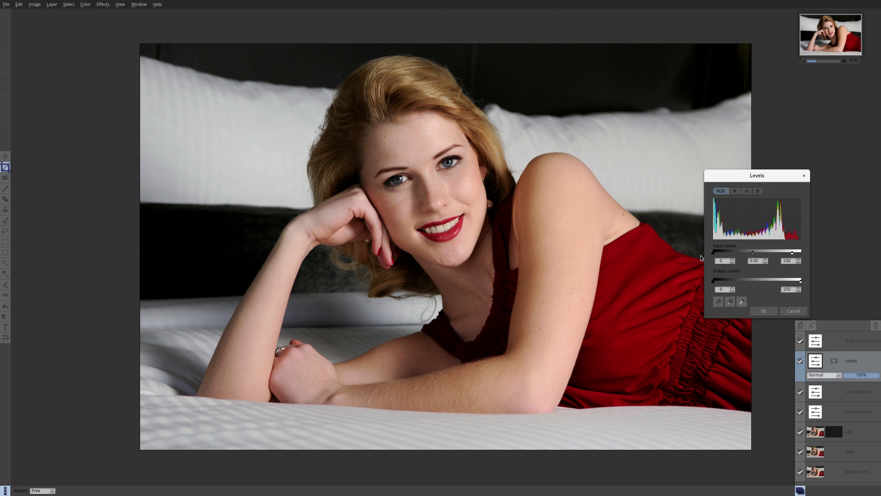
pyautogui.click(771, 313)
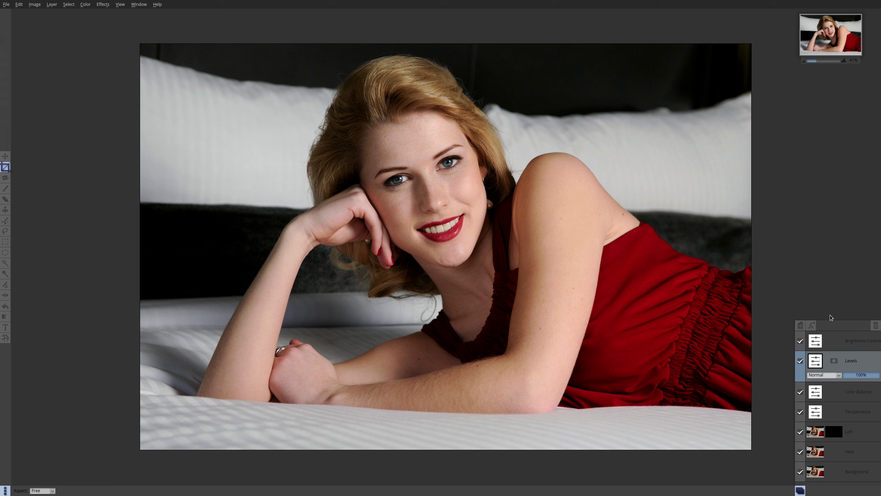
# - Set the Temperature adjustment layer's color temperature to -10%
pyautogui.click(814, 388)
pyautogui.click(813, 409)
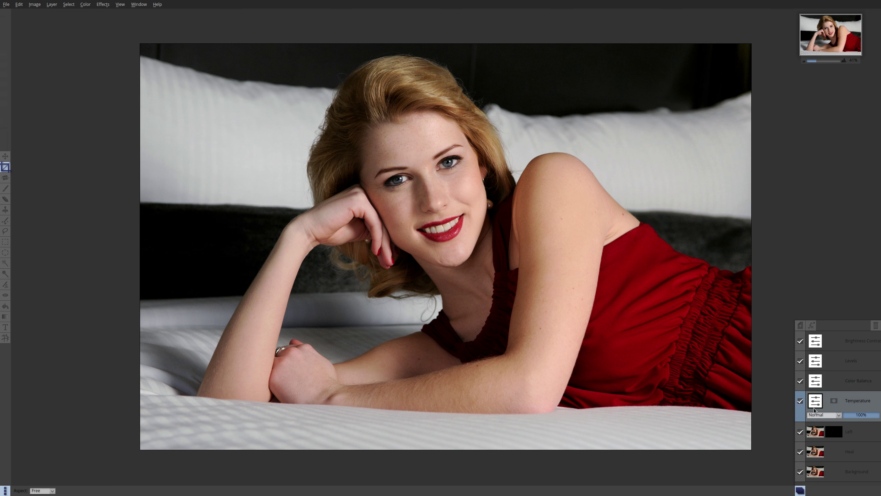
pyautogui.doubleClick(814, 409)
pyautogui.moveTo(751, 207); pyautogui.dragTo(752, 205)
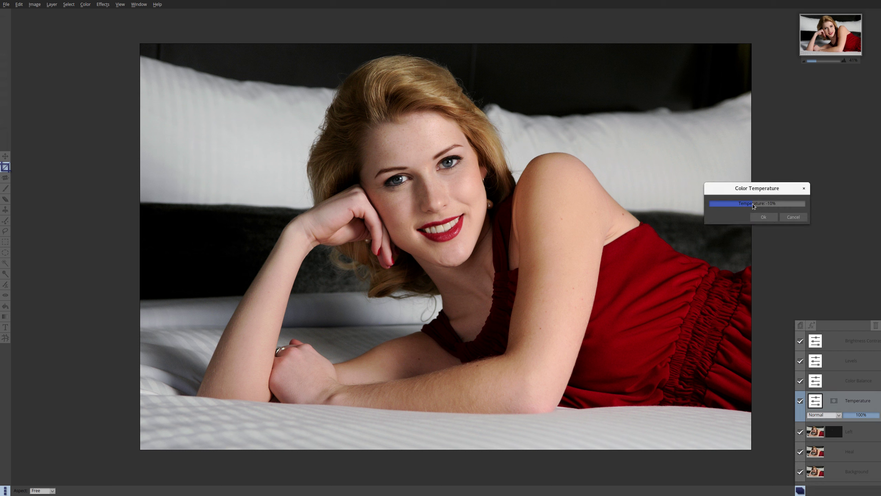
pyautogui.click(762, 217)
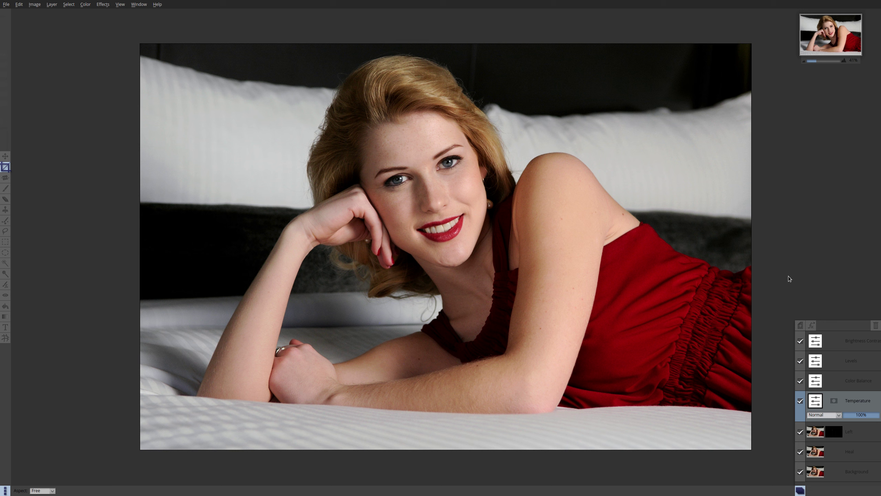
# - View the blend modes available for the Temperature layer and try out its opacity setting
pyautogui.click(839, 415)
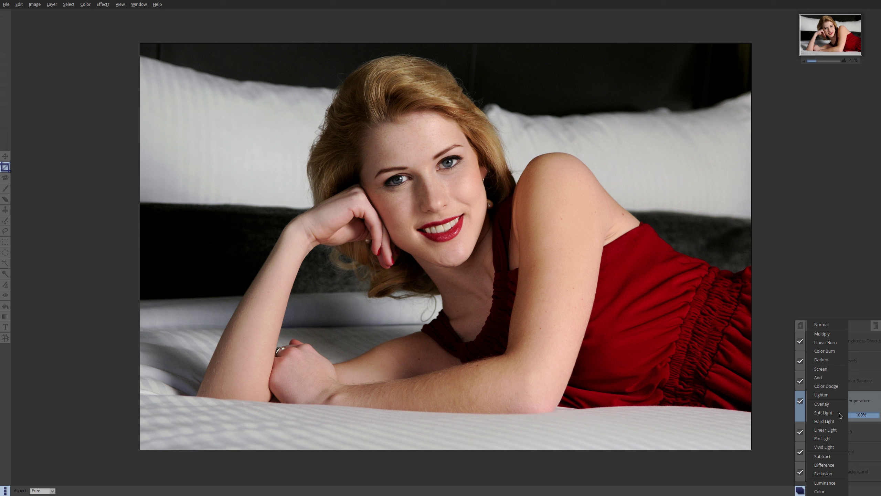
pyautogui.click(858, 400)
pyautogui.moveTo(866, 415)
pyautogui.mouseDown()
pyautogui.moveTo(855, 417)
pyautogui.moveTo(880, 418)
pyautogui.mouseUp()
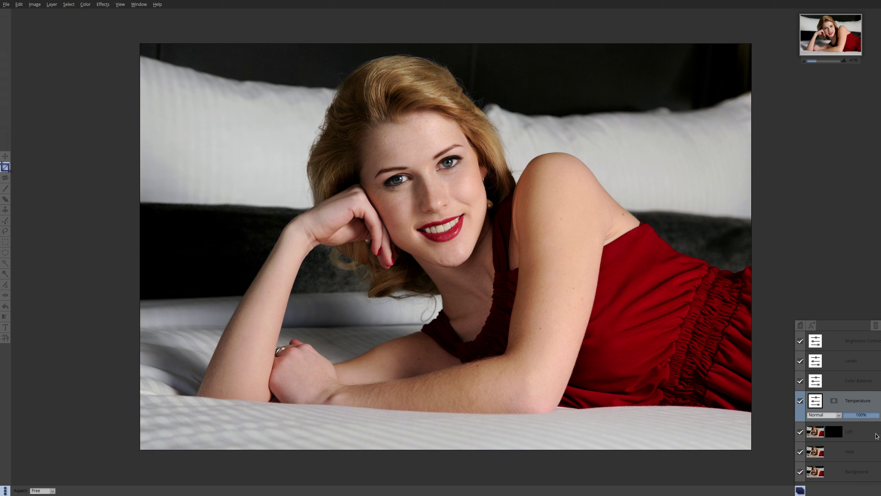
# - Try the Split Tone color adjustment with preview on the Heal layer
pyautogui.click(822, 451)
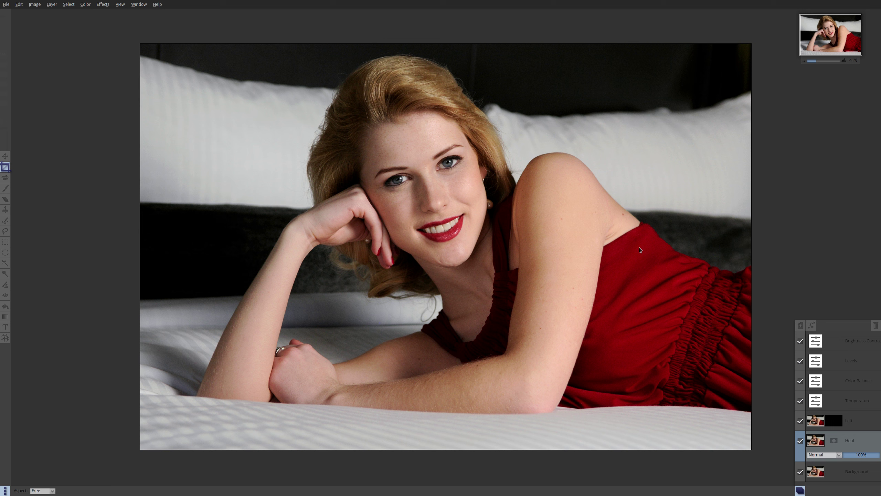
pyautogui.click(86, 5)
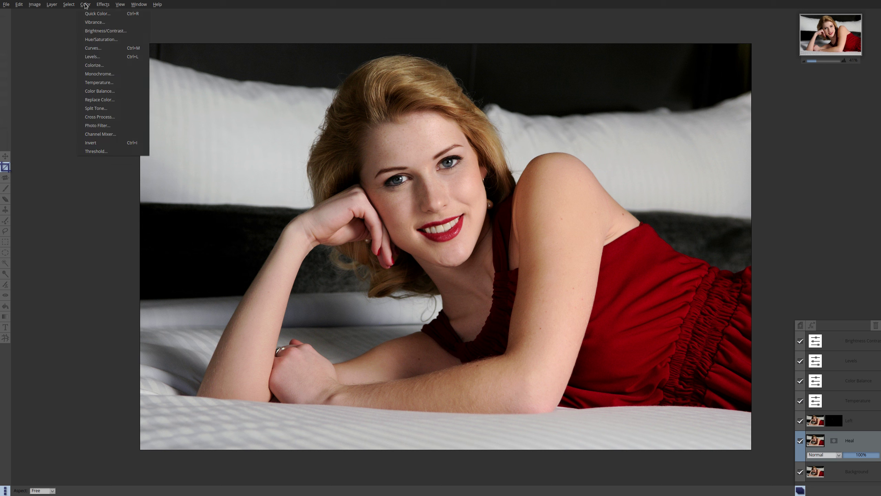
pyautogui.click(96, 108)
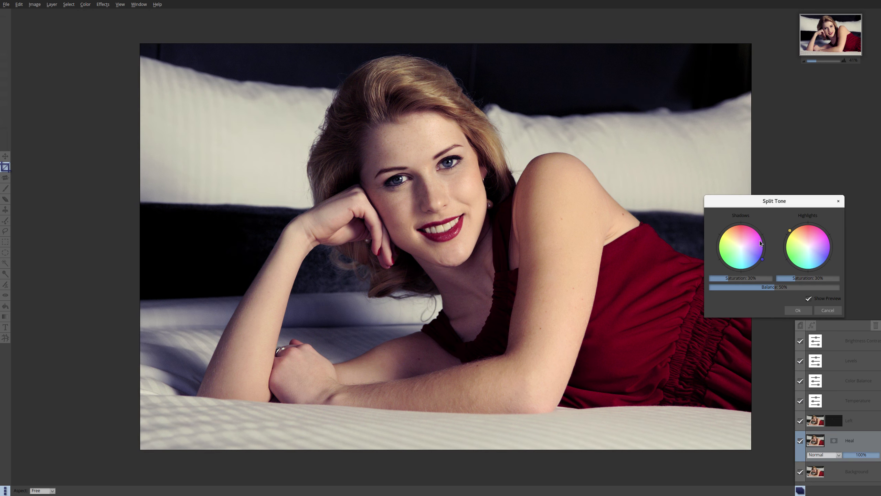
pyautogui.moveTo(790, 203); pyautogui.dragTo(755, 154)
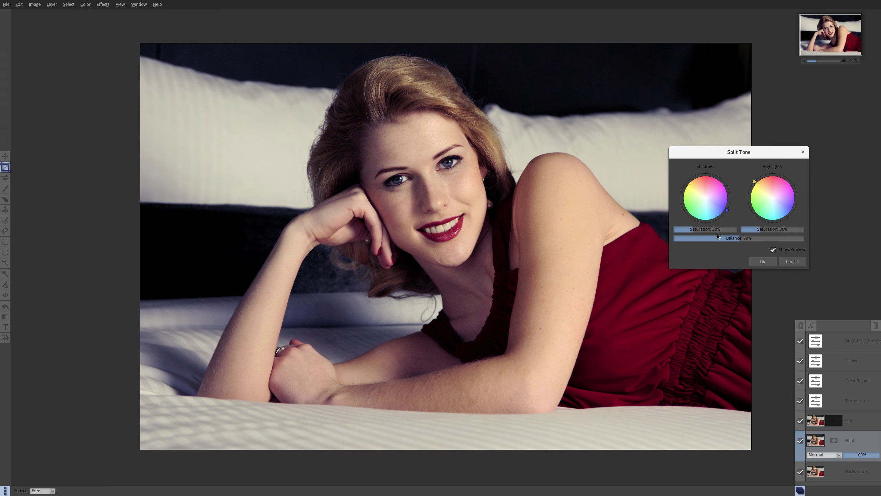
pyautogui.click(797, 261)
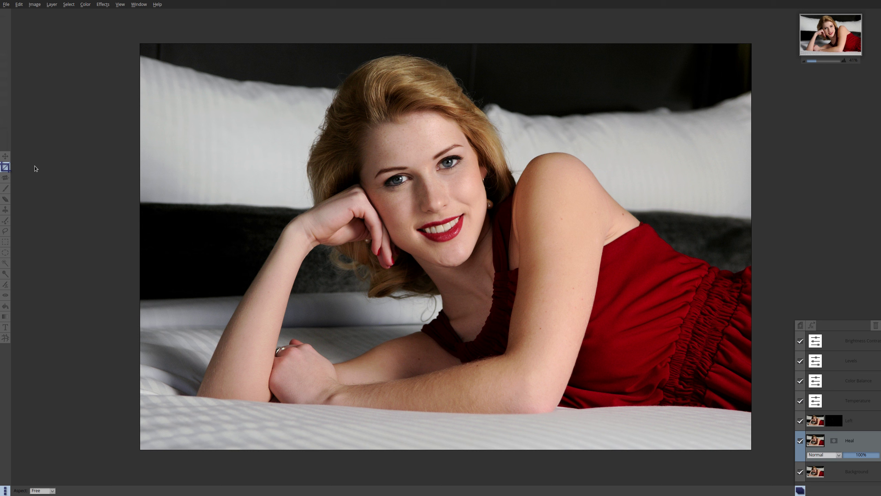
# - Try a 4092 × 2620 px crop frame that trims the photo's left, top and bottom edges
pyautogui.moveTo(179, 51); pyautogui.dragTo(775, 425)
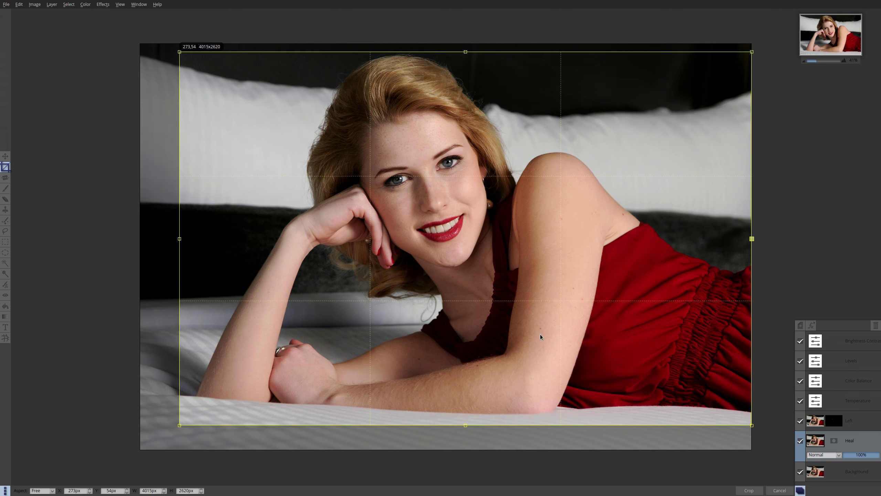
pyautogui.moveTo(180, 240); pyautogui.dragTo(169, 242)
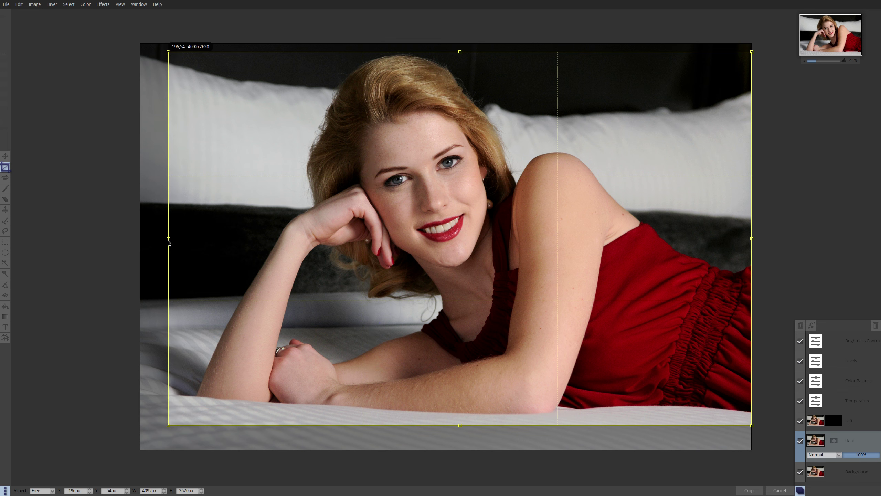
pyautogui.press('Escape')
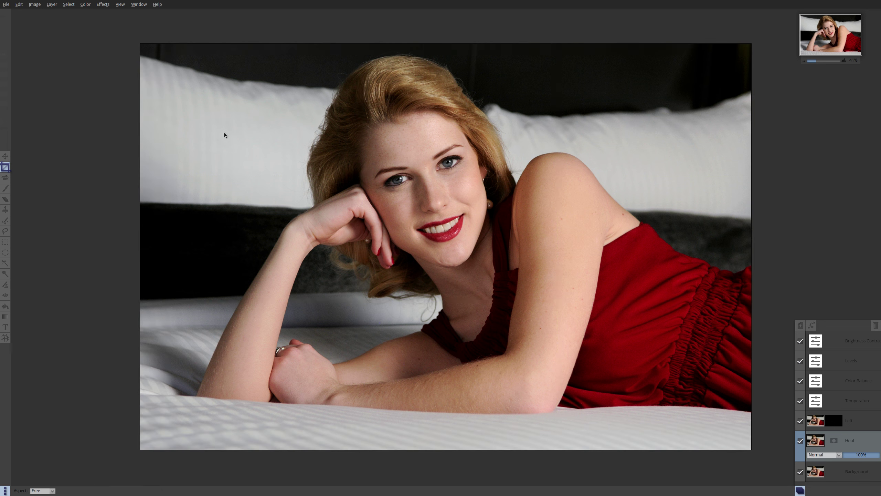
# - Look over the Paintbrush, Clone, Box Select and Crop tools with their options, and check the Effects commands
pyautogui.click(6, 190)
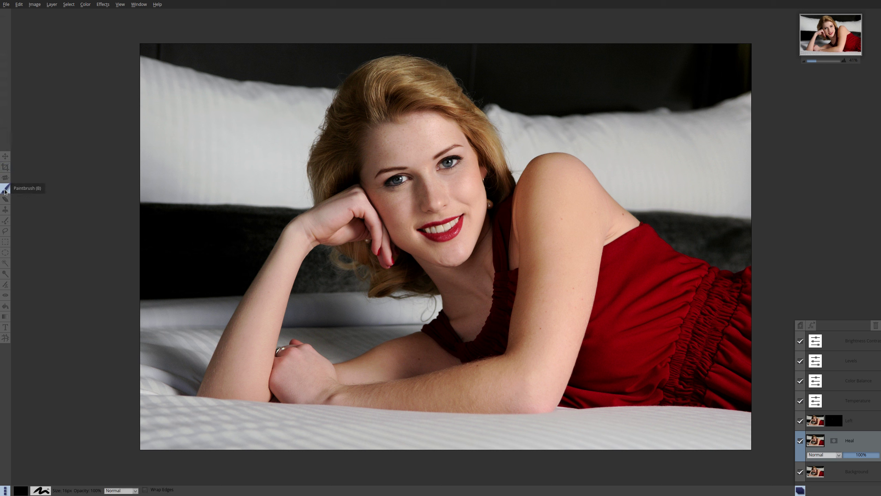
pyautogui.click(5, 210)
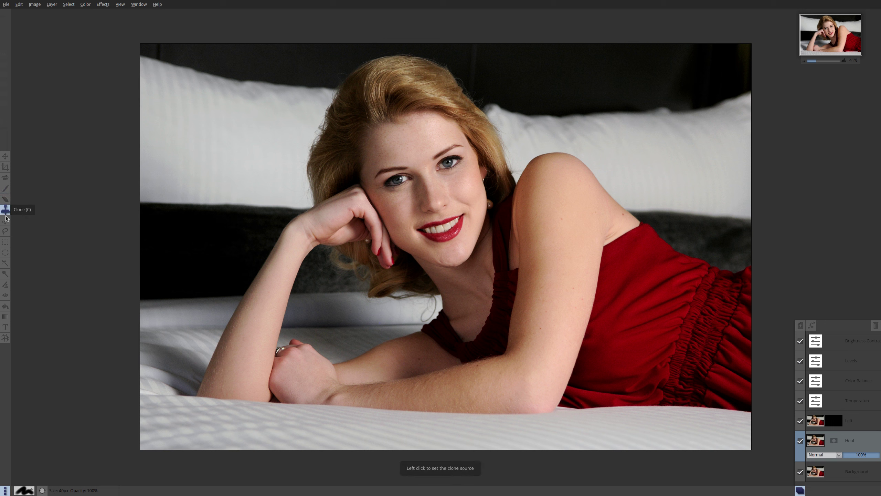
pyautogui.click(6, 242)
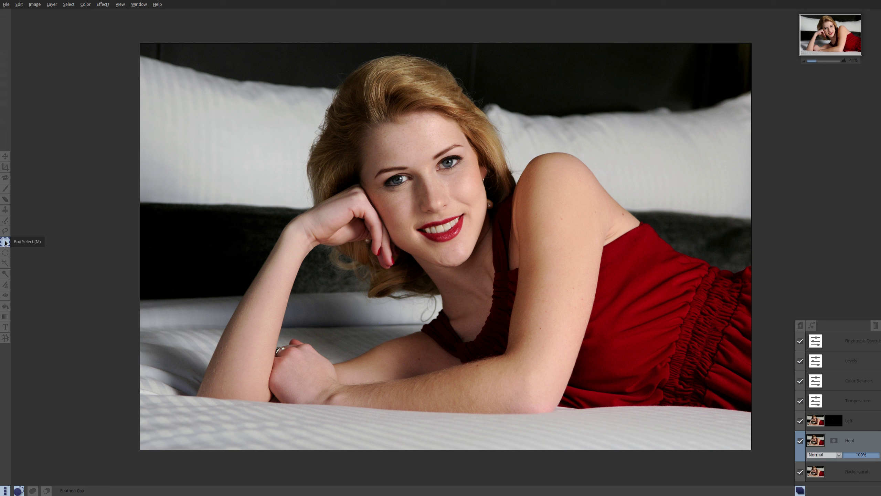
pyautogui.click(5, 168)
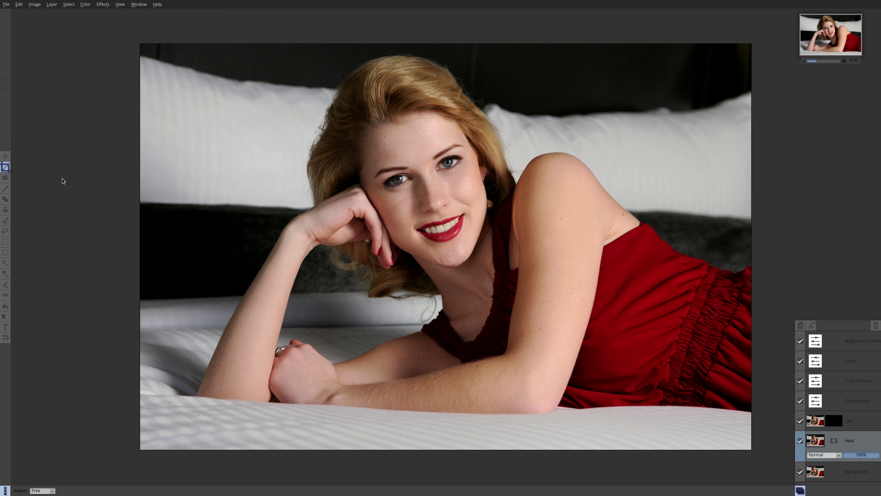
pyautogui.click(103, 5)
pyautogui.scroll(5, 435, 177)
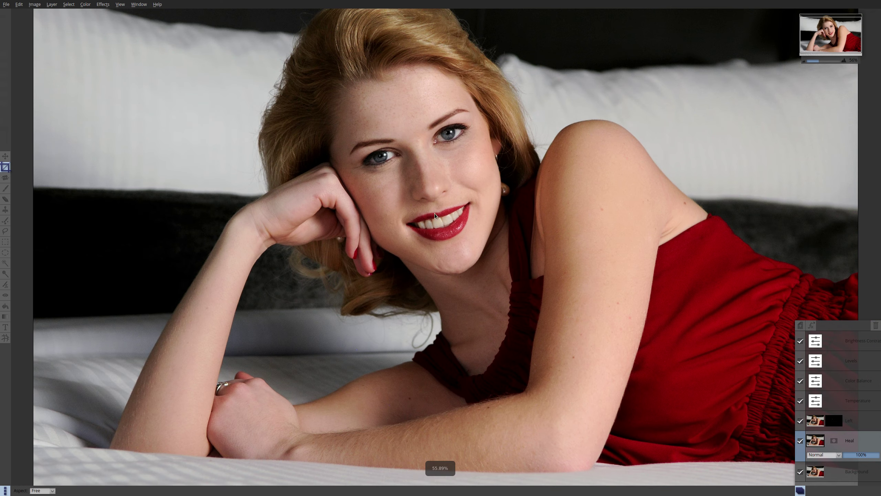
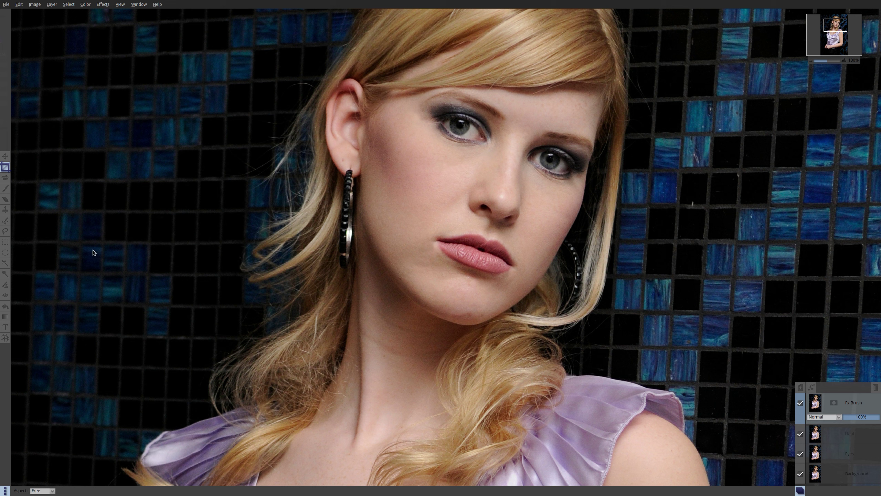
# - Activate the Fx Brush on the blonde portrait's Fx Brush layer and set its mode to Saturate
pyautogui.click(5, 285)
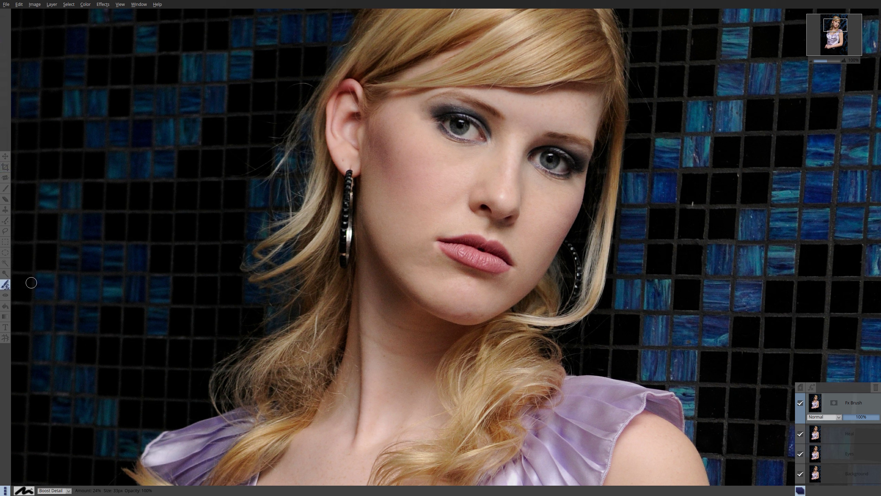
pyautogui.scroll(5, 472, 128)
pyautogui.press('[')
pyautogui.press('[')
pyautogui.press('[')
pyautogui.press('[')
pyautogui.press('[')
pyautogui.click(53, 490)
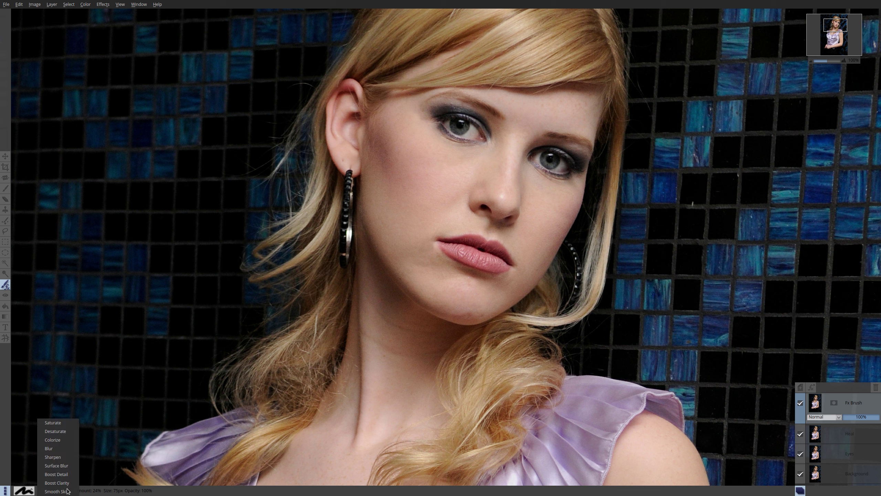
pyautogui.click(59, 423)
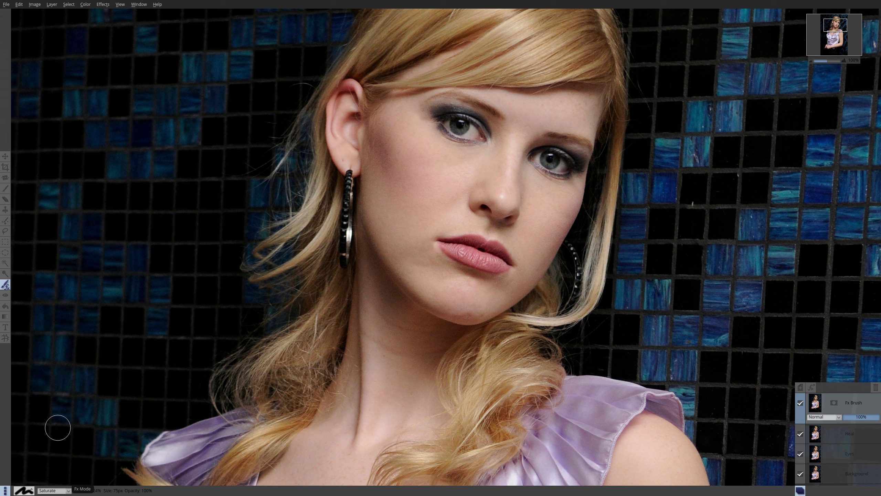
# - Choose the soft 10 px brush preset and set the Saturate effect's amount to 15%
pyautogui.click(31, 490)
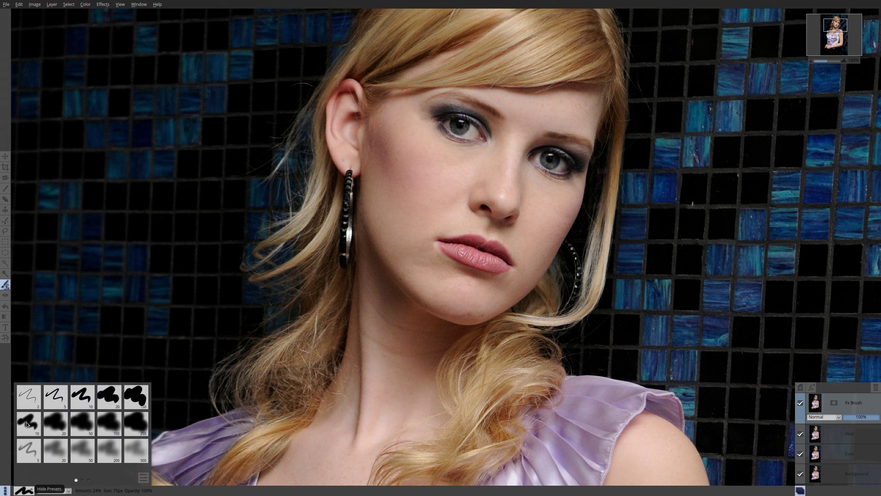
pyautogui.click(26, 421)
pyautogui.click(21, 493)
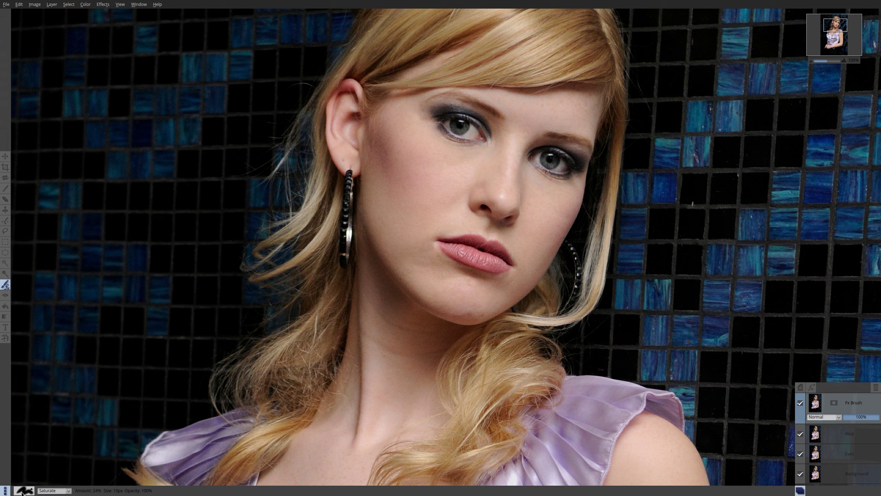
pyautogui.click(86, 490)
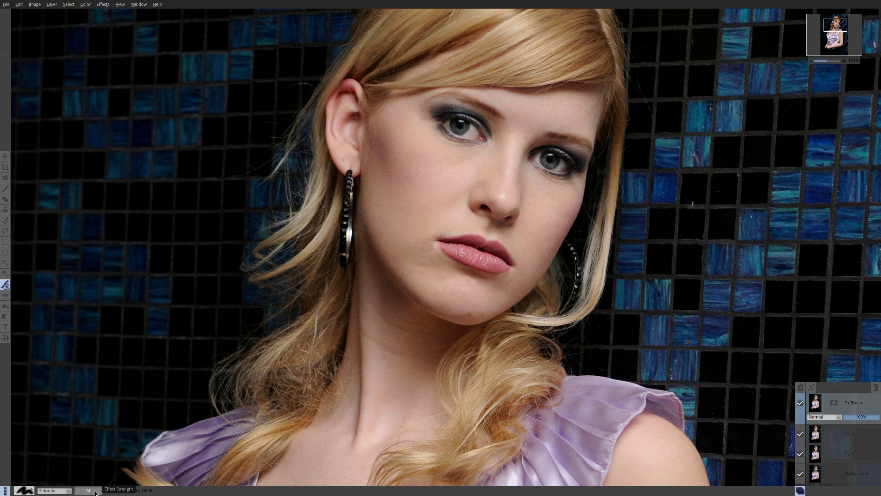
pyautogui.press('Return')
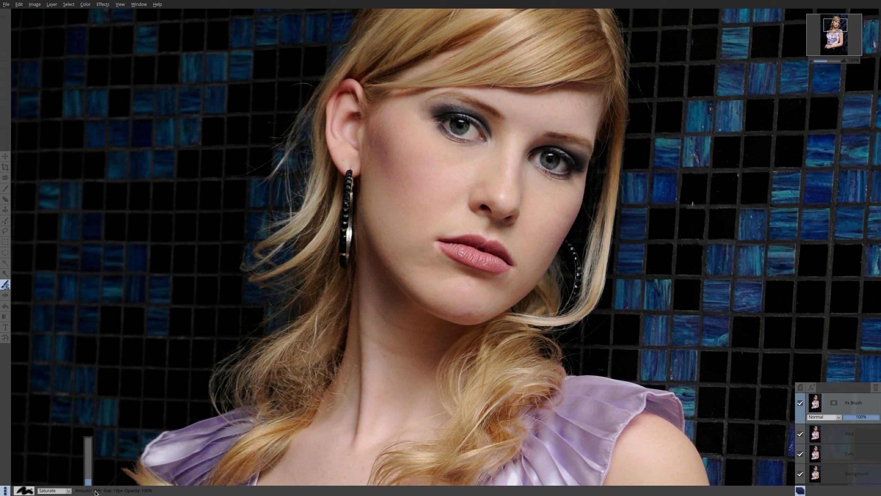
# - Saturate the model's lips with a slightly larger brush and compare the result by toggling the Fx Brush layer's visibility
pyautogui.press(']')
pyautogui.moveTo(462, 247)
pyautogui.mouseDown()
pyautogui.moveTo(449, 251)
pyautogui.moveTo(471, 248)
pyautogui.moveTo(461, 255)
pyautogui.moveTo(485, 267)
pyautogui.moveTo(502, 263)
pyautogui.moveTo(474, 243)
pyautogui.moveTo(505, 264)
pyautogui.mouseUp()
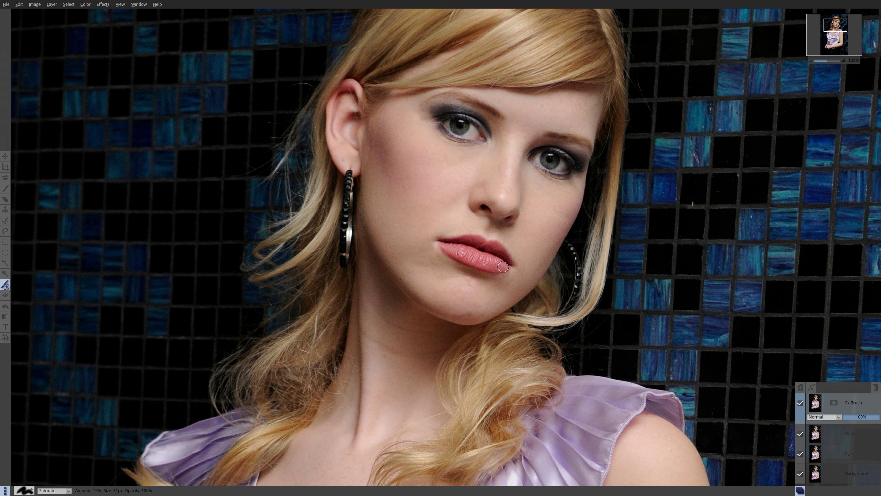
pyautogui.click(801, 403)
# - Switch the Fx Brush to Sharpen at 20% and paint over the model's eye with an enlarged brush
pyautogui.click(68, 491)
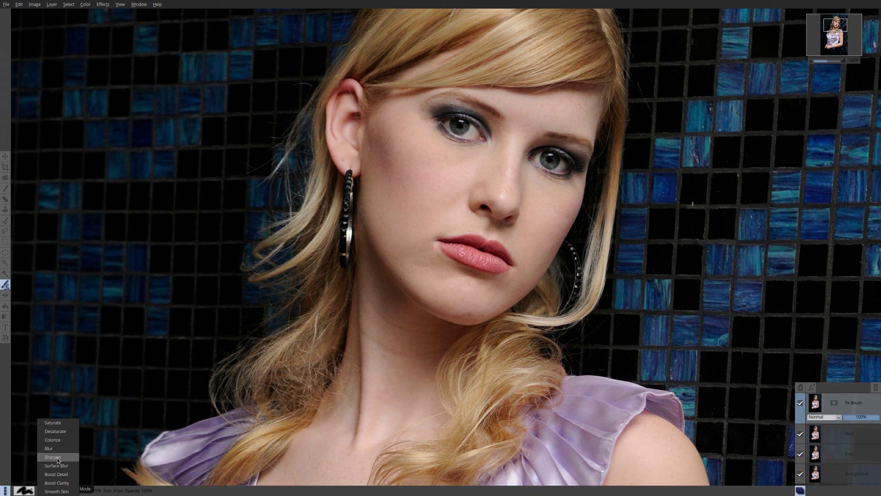
pyautogui.click(53, 457)
pyautogui.click(87, 490)
pyautogui.moveTo(88, 480); pyautogui.dragTo(88, 474)
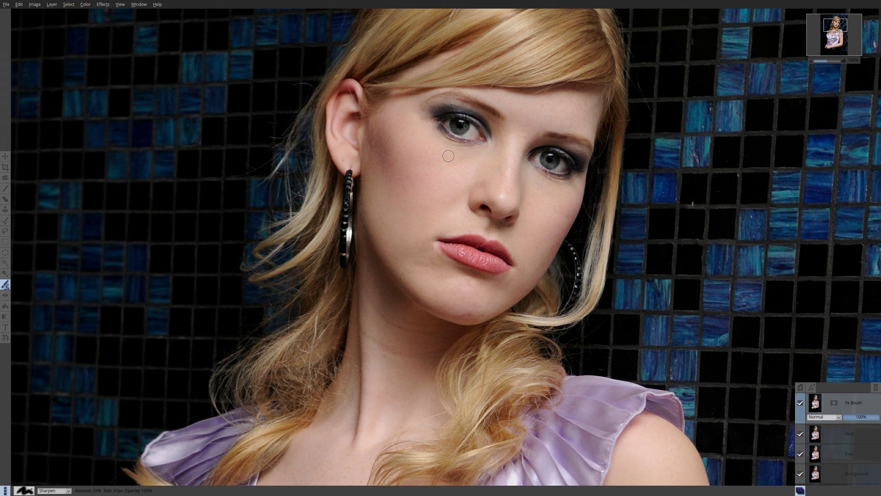
pyautogui.press(']')
pyautogui.press(']')
pyautogui.press(']')
pyautogui.moveTo(476, 123)
pyautogui.mouseDown()
pyautogui.moveTo(447, 118)
pyautogui.moveTo(451, 134)
pyautogui.moveTo(465, 137)
pyautogui.moveTo(446, 133)
pyautogui.moveTo(440, 115)
pyautogui.moveTo(454, 97)
pyautogui.moveTo(500, 116)
pyautogui.moveTo(432, 118)
pyautogui.mouseUp()
# - Switch the Fx Brush to Boost Detail at 8% and paint over the model's eye with a 42 px brush
pyautogui.click(68, 490)
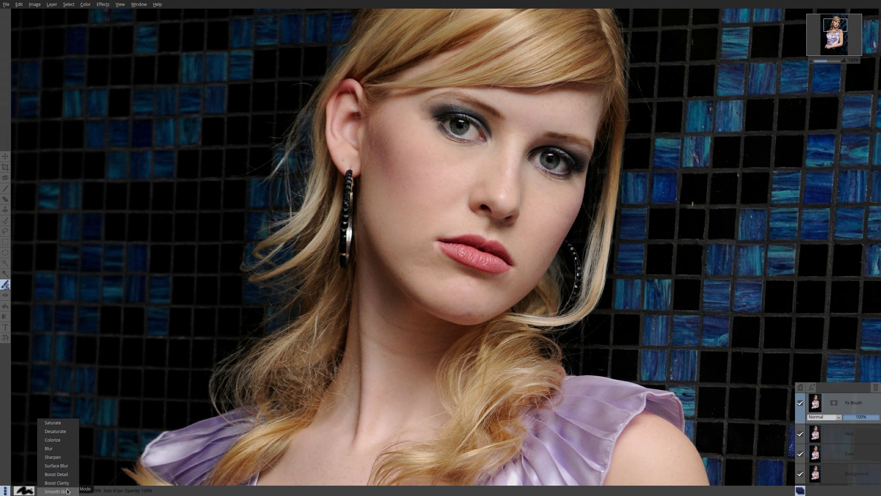
pyautogui.click(57, 473)
pyautogui.click(96, 491)
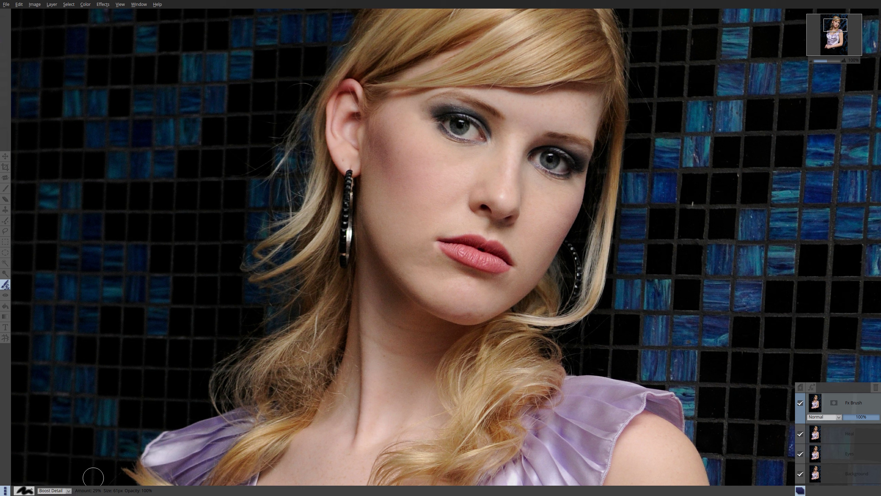
pyautogui.moveTo(88, 485); pyautogui.dragTo(88, 489)
pyautogui.press('[')
pyautogui.press('[')
pyautogui.moveTo(434, 127)
pyautogui.mouseDown()
pyautogui.moveTo(486, 146)
pyautogui.moveTo(490, 136)
pyautogui.moveTo(445, 117)
pyautogui.moveTo(438, 97)
pyautogui.moveTo(474, 99)
pyautogui.moveTo(500, 113)
pyautogui.moveTo(484, 127)
pyautogui.moveTo(436, 115)
pyautogui.mouseUp()
# - Switch the Fx Brush to Smooth Skin with a larger brush and set the amount to 40%
pyautogui.click(66, 491)
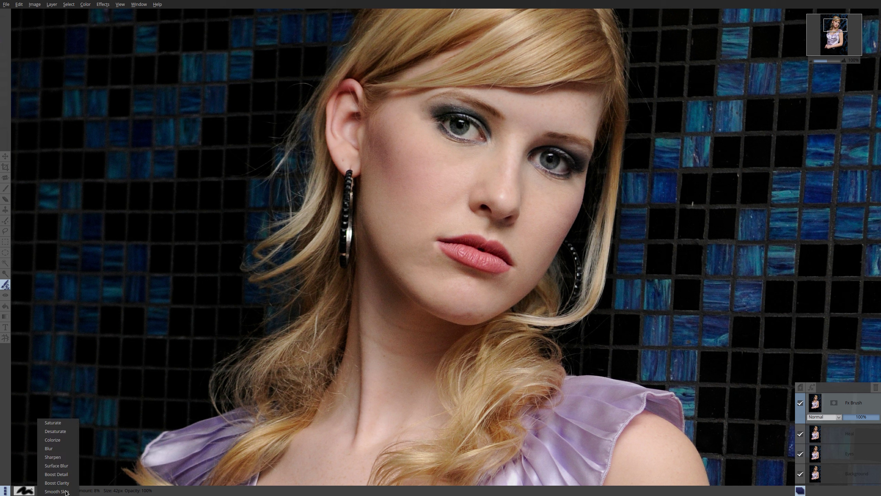
pyautogui.click(66, 491)
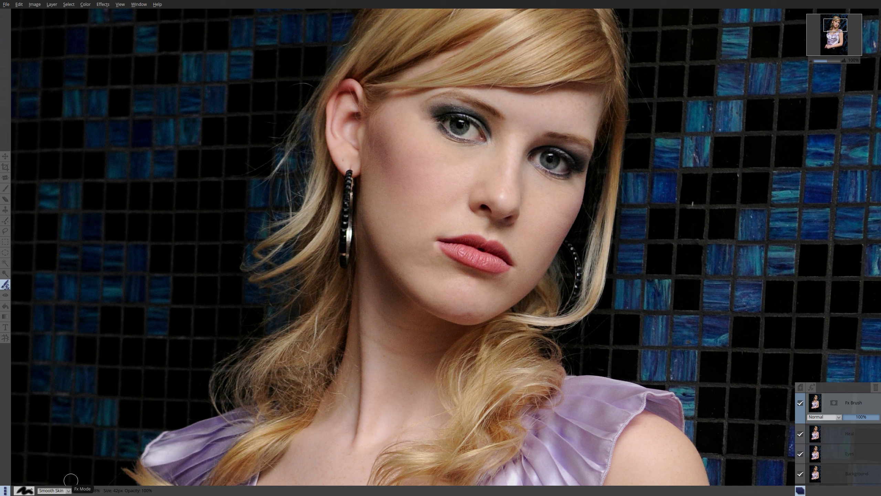
pyautogui.press(']')
pyautogui.press(']')
pyautogui.click(88, 490)
pyautogui.click(88, 490)
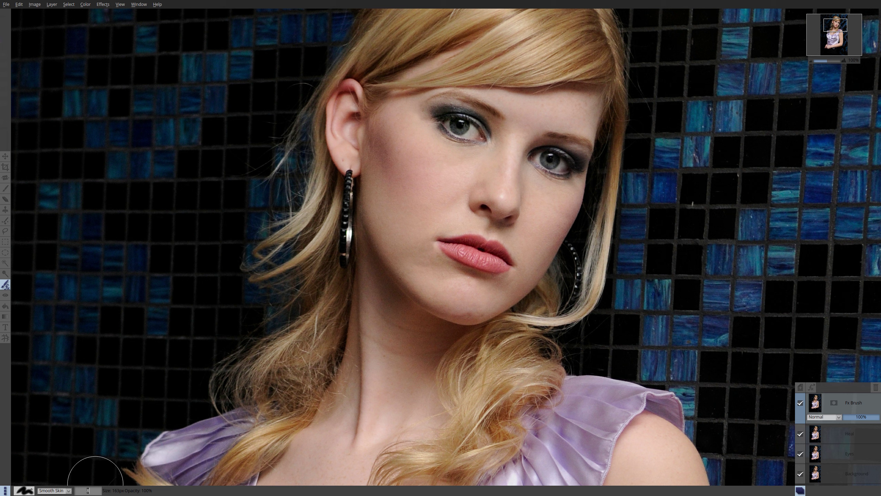
pyautogui.write('40')
pyautogui.press('Return')
# - Resize the Smooth Skin brush to 75 px for working on the model's skin, and show the whole photo
pyautogui.press('[')
pyautogui.press('[')
pyautogui.press('[')
pyautogui.press('[')
pyautogui.press('[')
pyautogui.press(']')
pyautogui.press(']')
pyautogui.press(']')
pyautogui.press('[')
pyautogui.press('[')
pyautogui.scroll(-2, 550, 214)
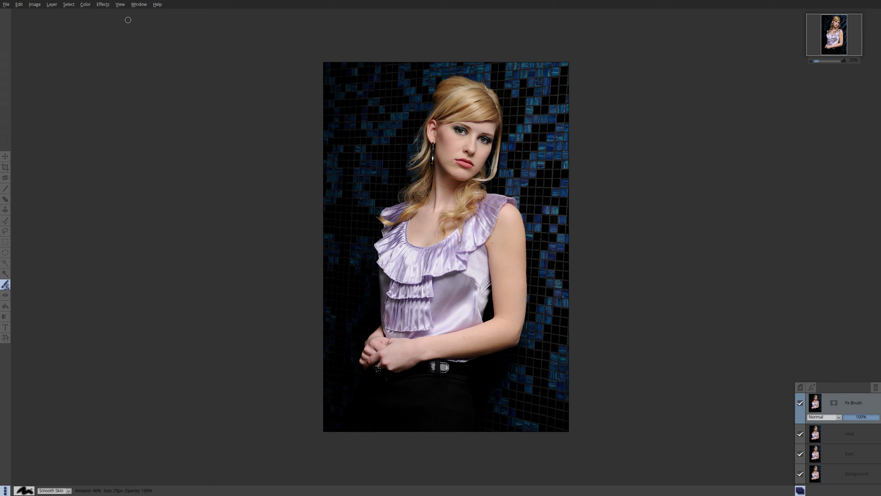
# - Try a Cooling photo filter at 25% strength on the Fx Brush layer and cancel it
pyautogui.click(85, 5)
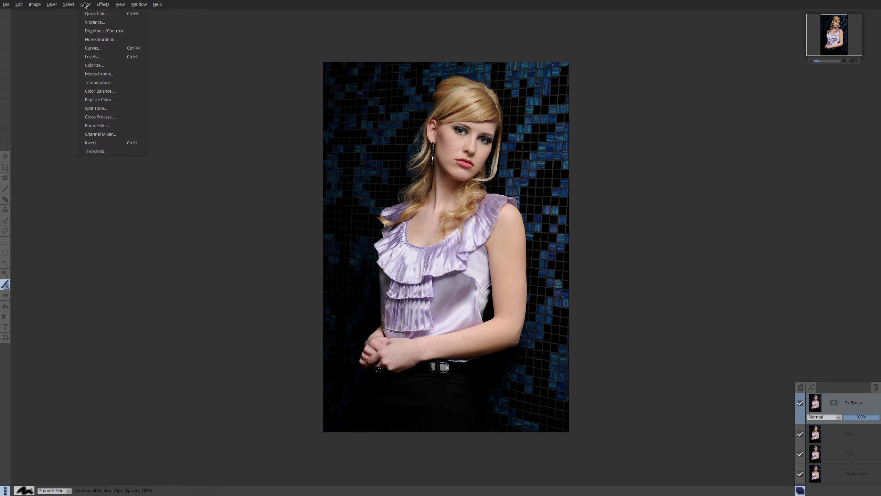
pyautogui.click(104, 126)
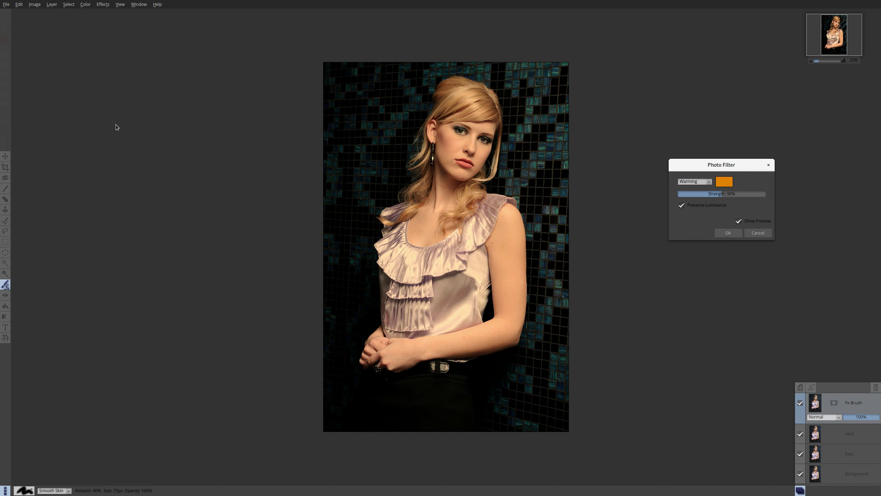
pyautogui.click(709, 181)
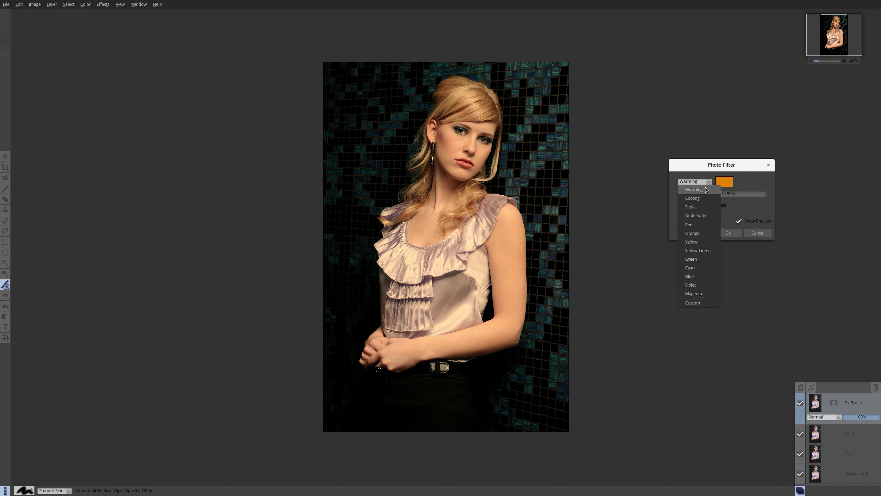
pyautogui.click(702, 197)
pyautogui.moveTo(716, 198); pyautogui.dragTo(700, 198)
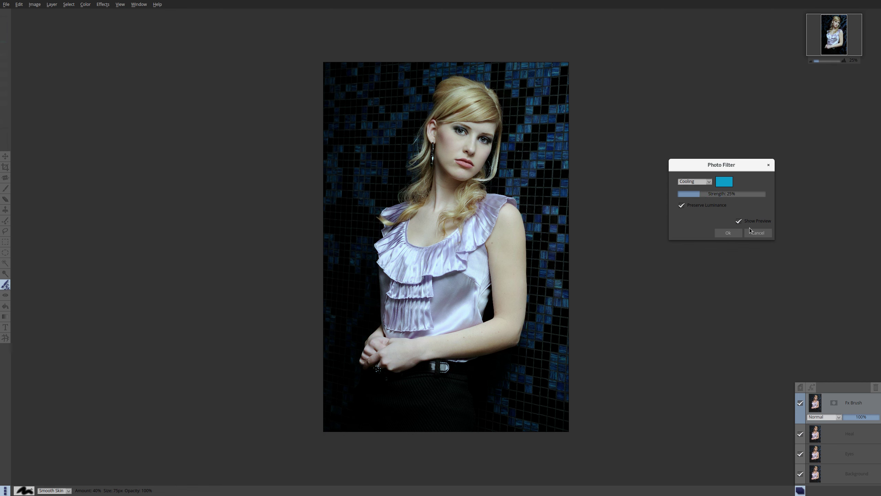
pyautogui.click(760, 233)
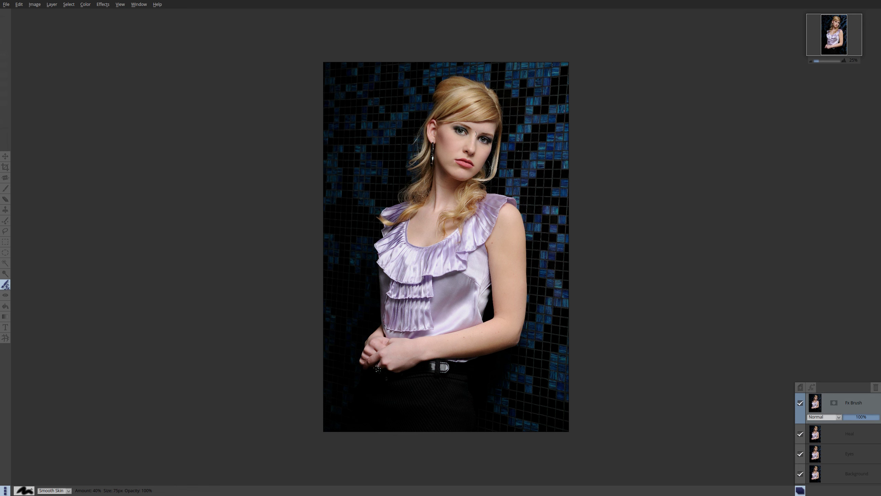
# - Try a Split Tone adjustment with red shadows, cyan highlights and a lower balance, and cancel it
pyautogui.click(85, 5)
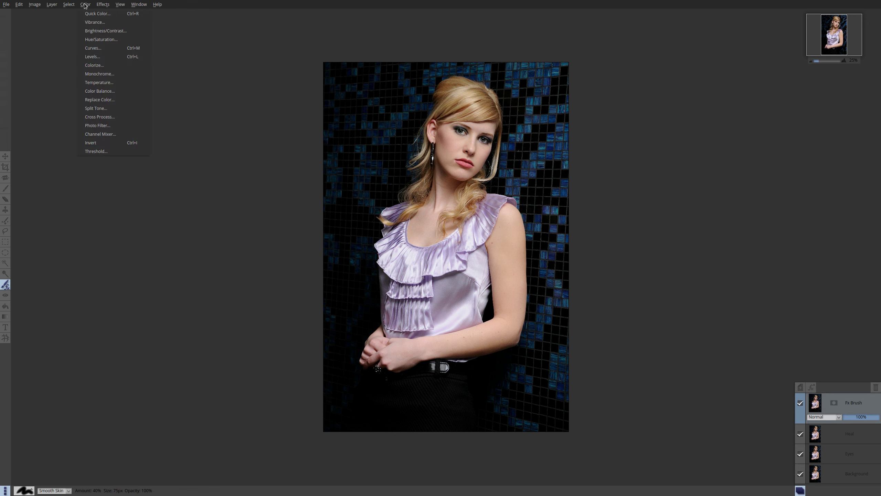
pyautogui.click(96, 108)
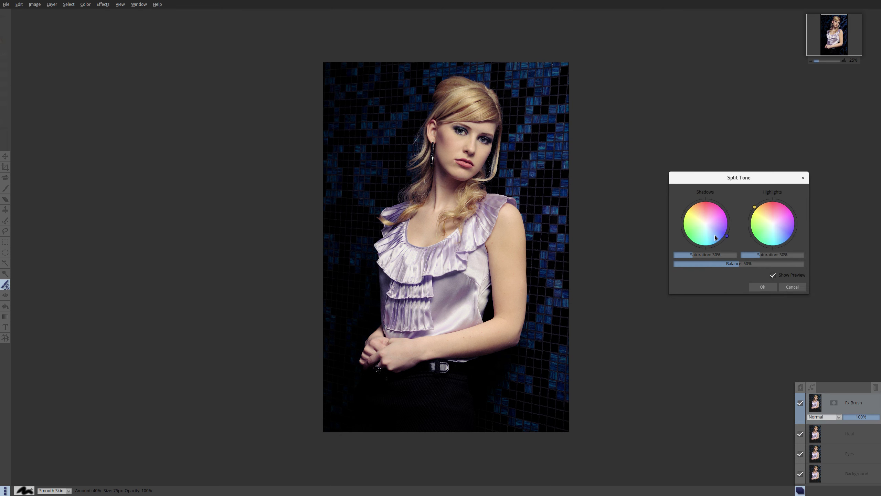
pyautogui.click(709, 208)
pyautogui.click(774, 245)
pyautogui.moveTo(729, 264); pyautogui.dragTo(707, 255)
pyautogui.click(792, 287)
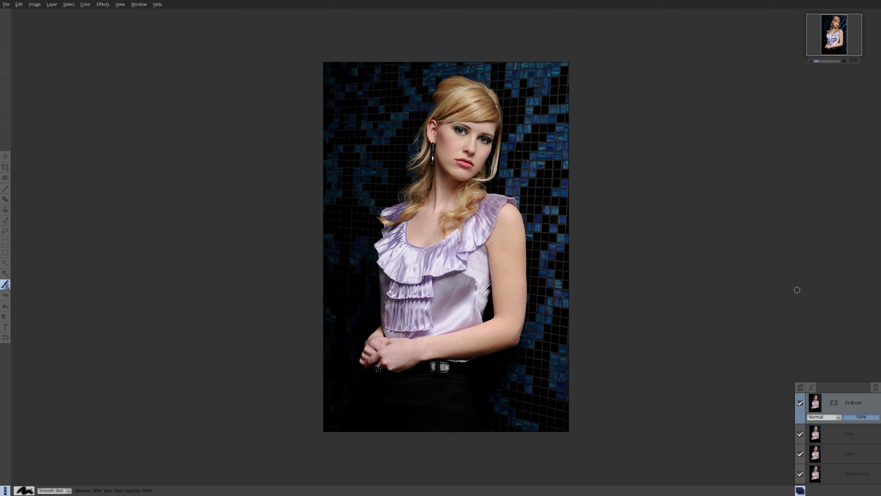
# - Try the Light Leaks lighting effect at 50% density with several randomised patterns and a reduced opacity, and cancel it
pyautogui.click(86, 4)
pyautogui.moveTo(103, 3)
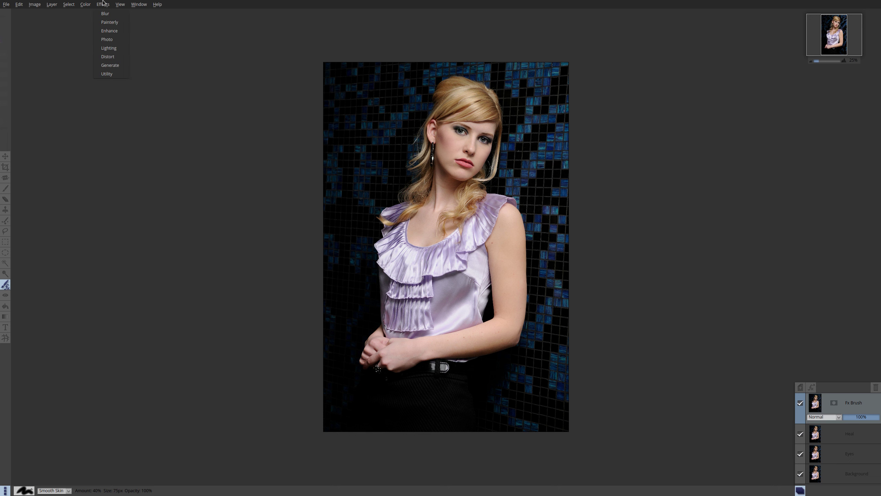
pyautogui.moveTo(107, 40)
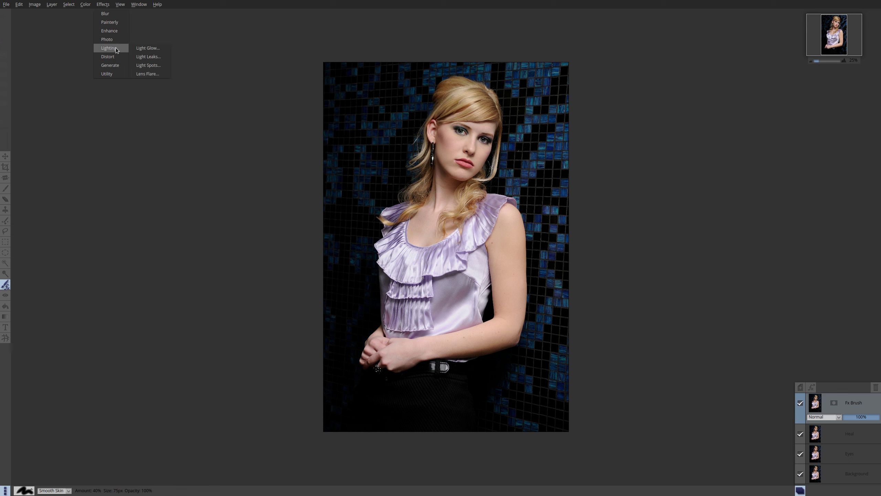
pyautogui.click(149, 56)
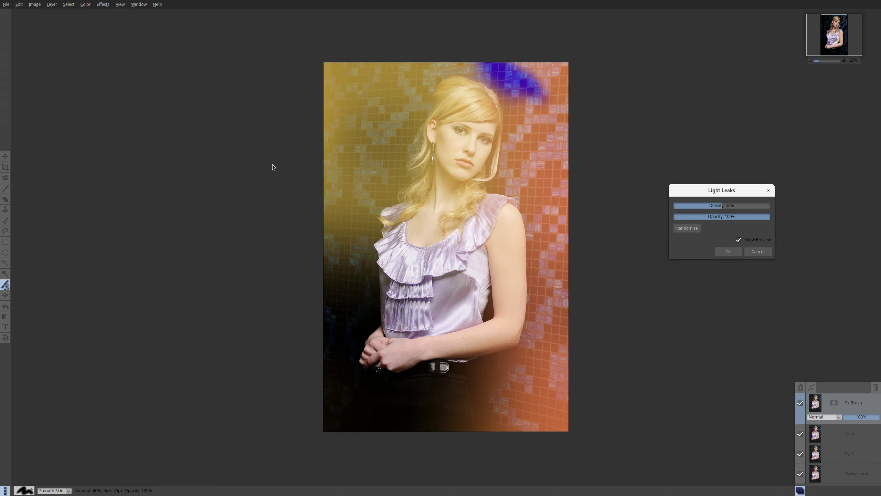
pyautogui.click(685, 230)
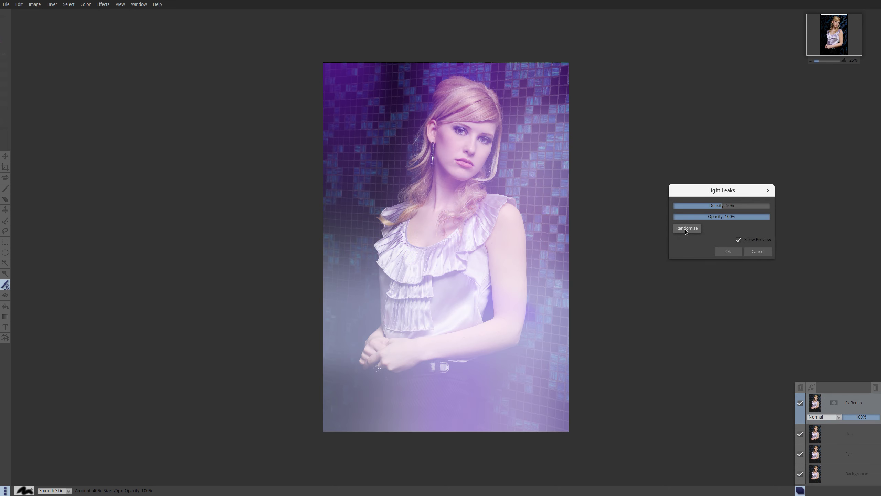
pyautogui.click(685, 230)
pyautogui.click(685, 229)
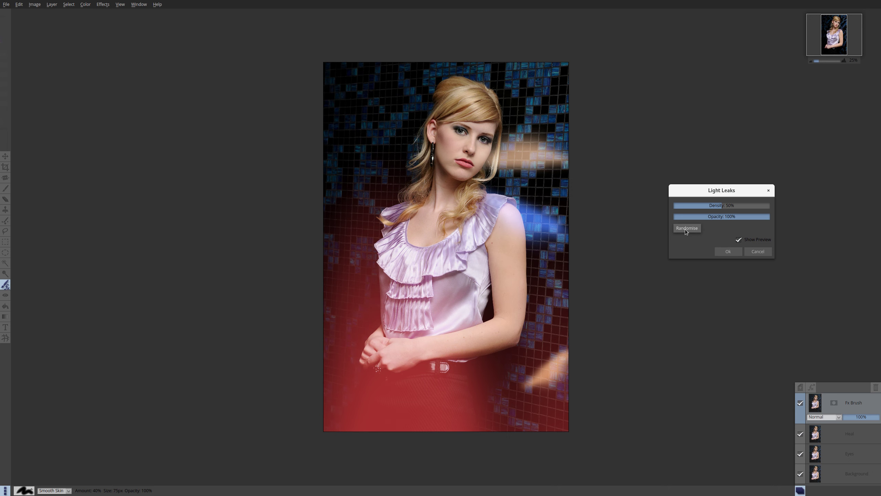
pyautogui.click(686, 229)
pyautogui.click(685, 230)
pyautogui.click(685, 230)
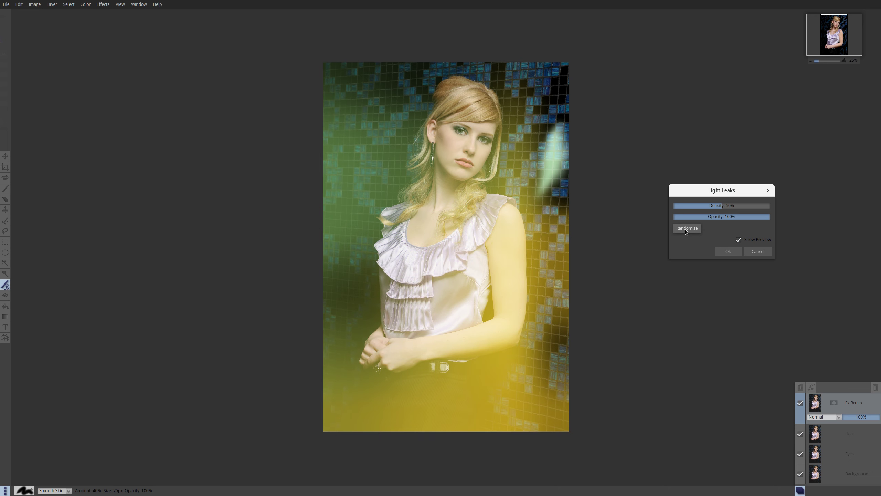
pyautogui.click(729, 217)
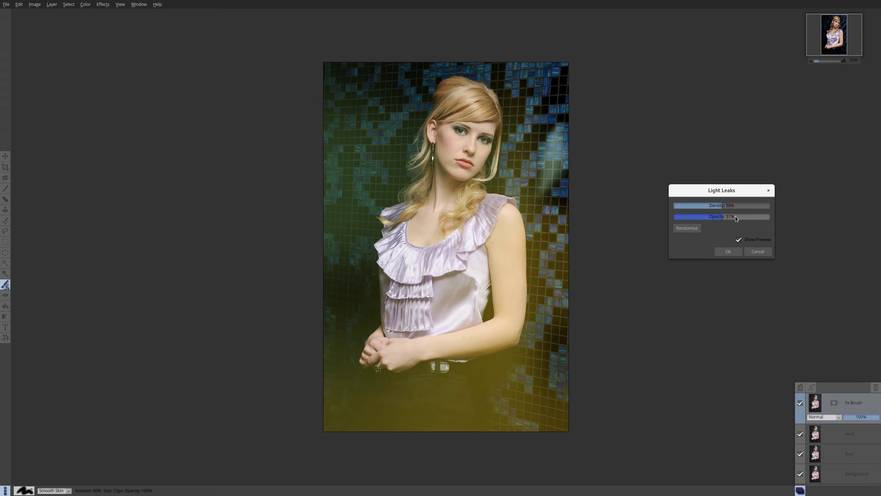
pyautogui.moveTo(731, 217); pyautogui.dragTo(770, 217)
pyautogui.click(756, 252)
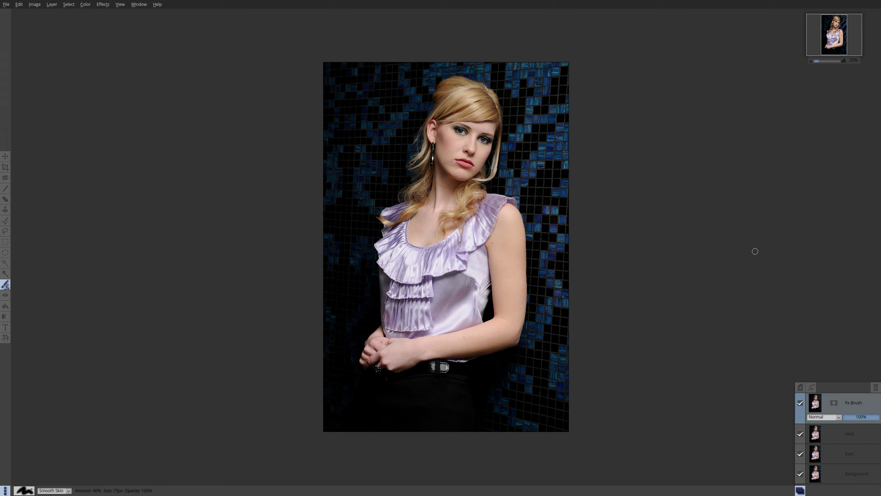
# - Try several Quick Color presets from both preset pages on the portrait, adjust their blend amount, and cancel the adjustment
pyautogui.click(85, 5)
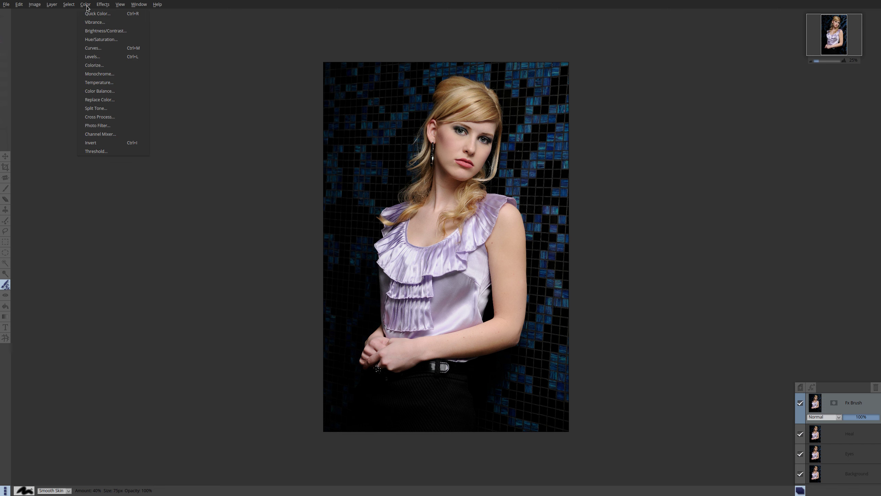
pyautogui.click(90, 14)
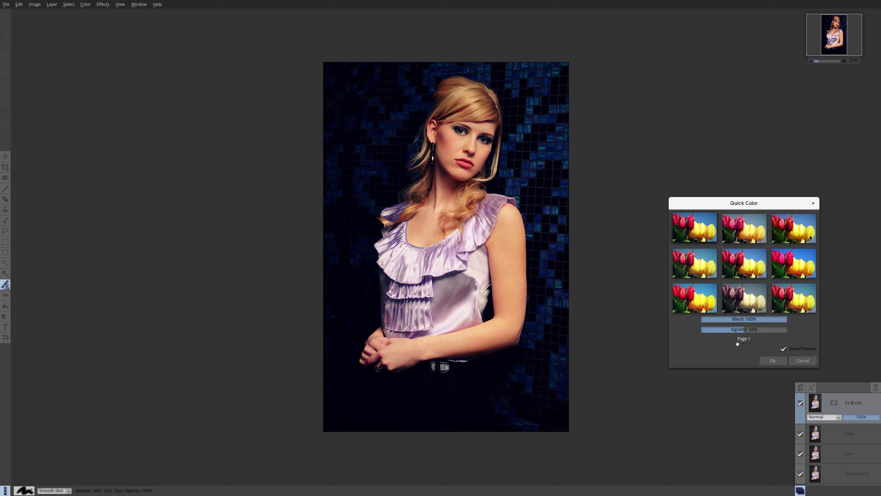
pyautogui.click(786, 233)
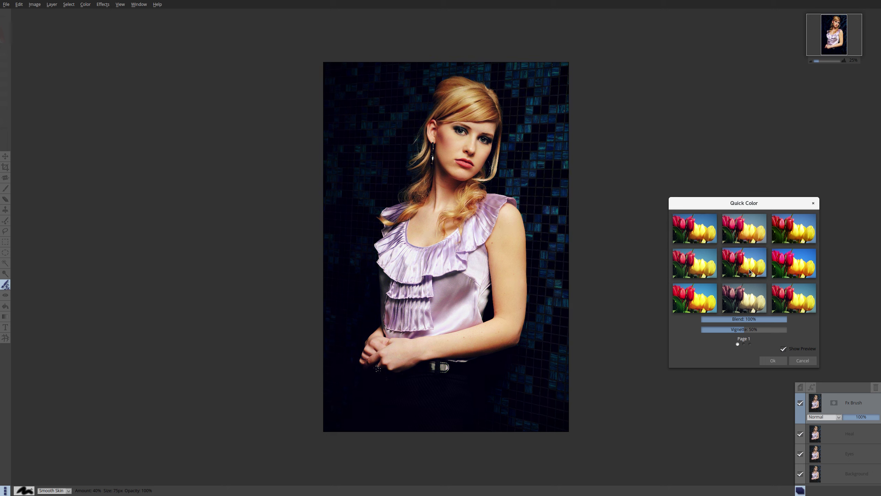
pyautogui.click(749, 297)
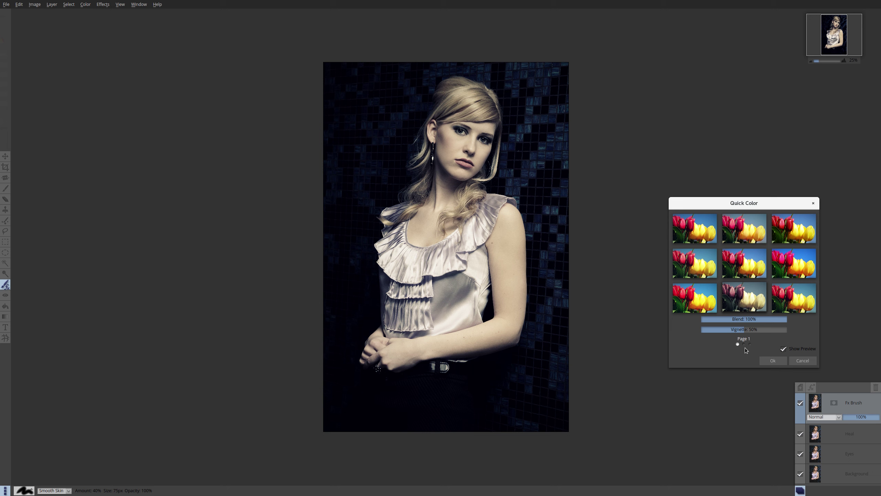
pyautogui.click(745, 344)
pyautogui.click(744, 234)
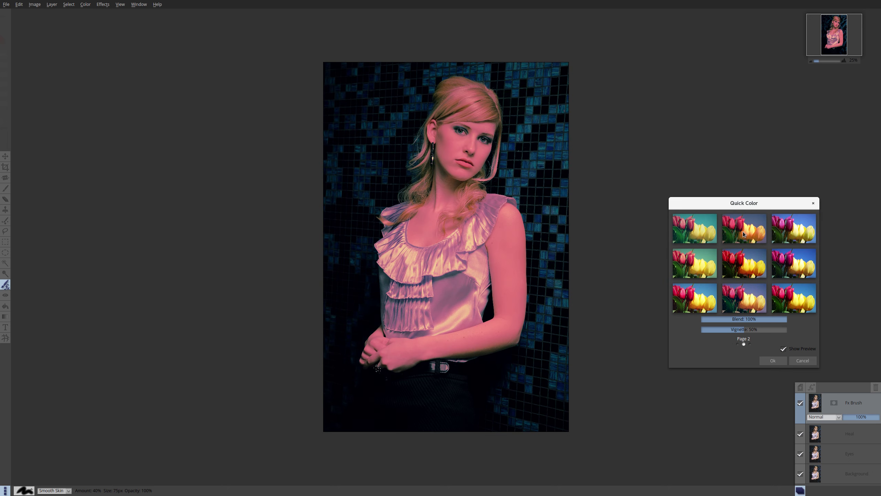
pyautogui.click(737, 343)
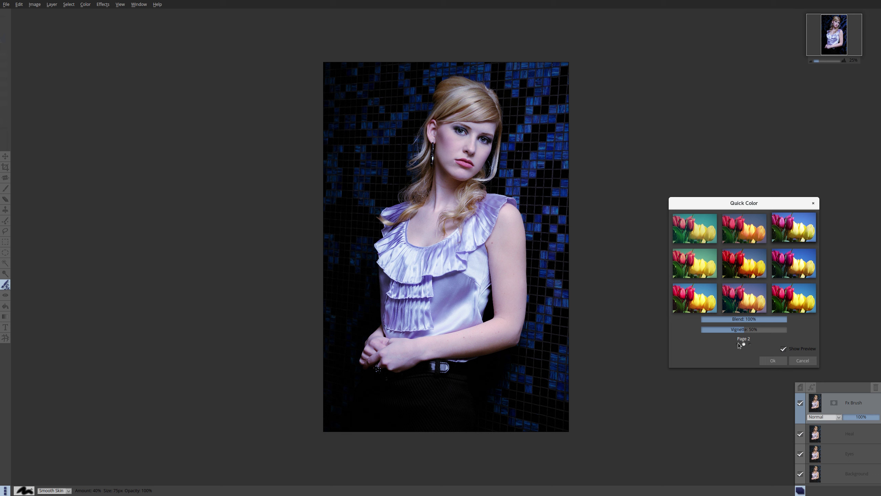
pyautogui.moveTo(759, 322); pyautogui.dragTo(819, 316)
pyautogui.click(803, 360)
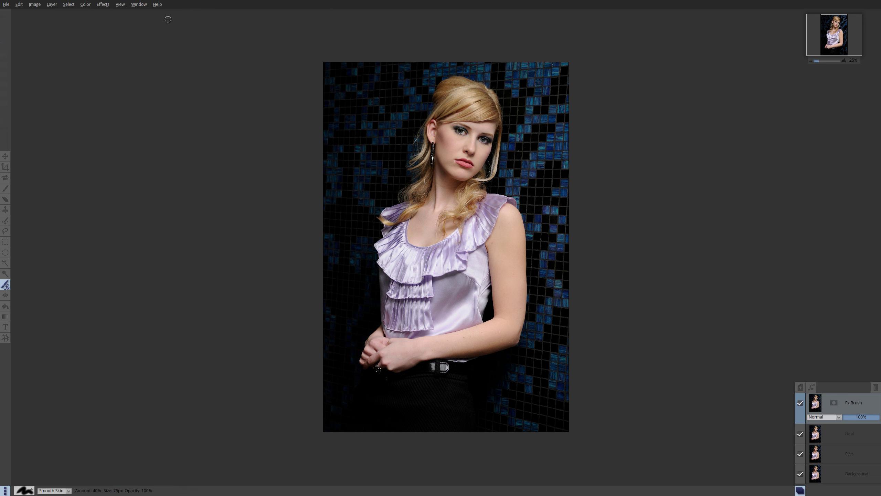
# - Switch to the 03_Butterfly-RAW-A.pxu project and auto-expose the Camera Raw photo
pyautogui.click(139, 4)
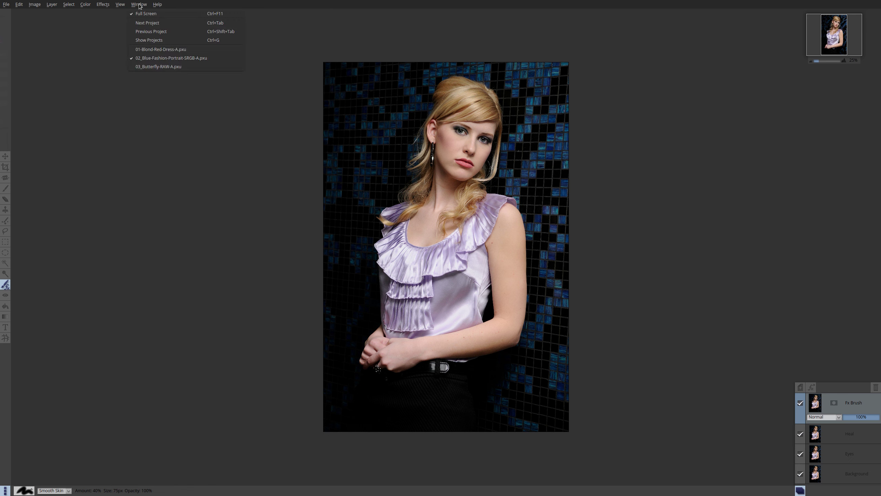
pyautogui.click(158, 67)
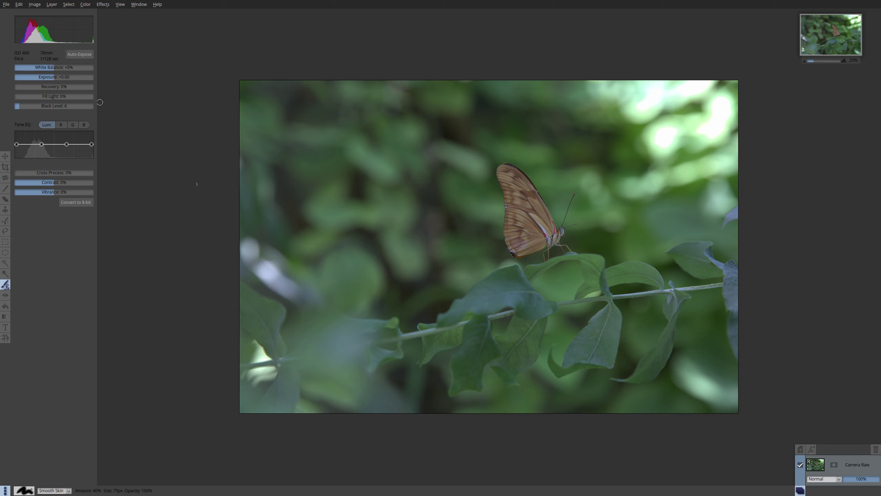
pyautogui.click(88, 55)
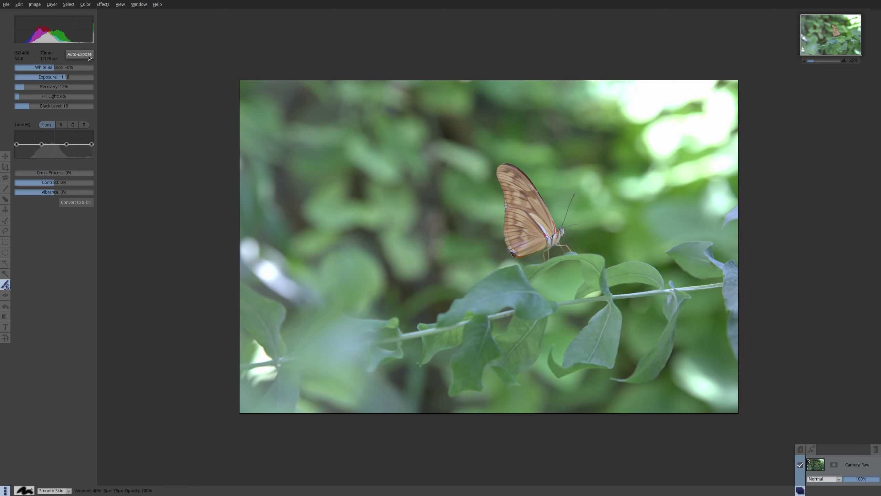
# - Lower the darkest point of the Tone EQ luminance curve to deepen the butterfly photo's shadows
pyautogui.moveTo(16, 144); pyautogui.dragTo(16, 156)
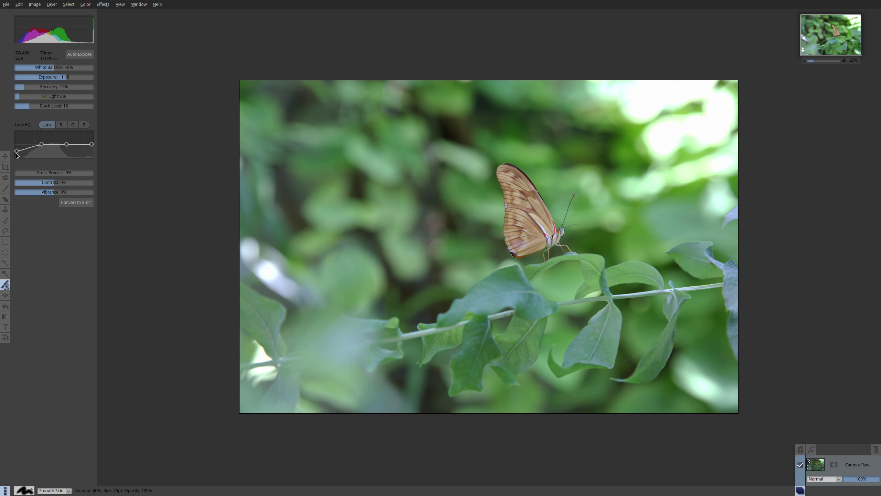